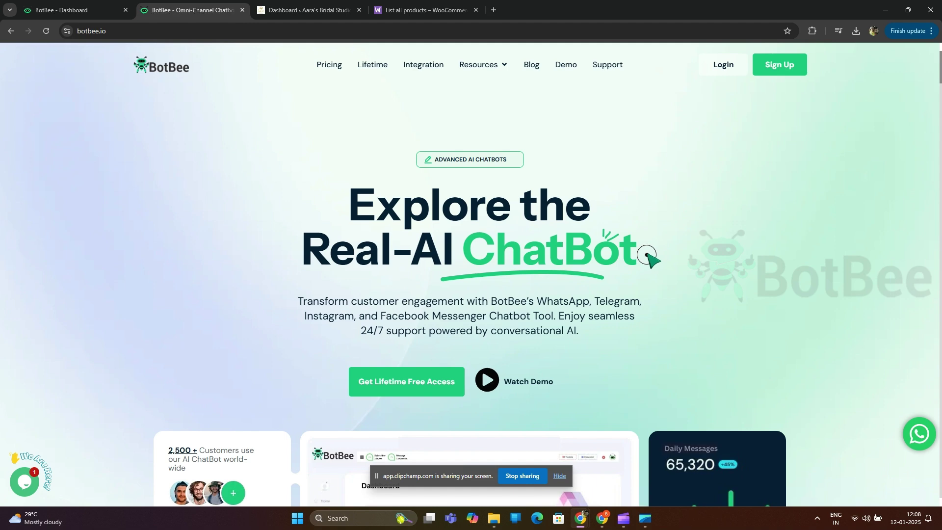
# Step: Log in and open the WhatsApp subscriber custom fields list
pyautogui.click(725, 69)
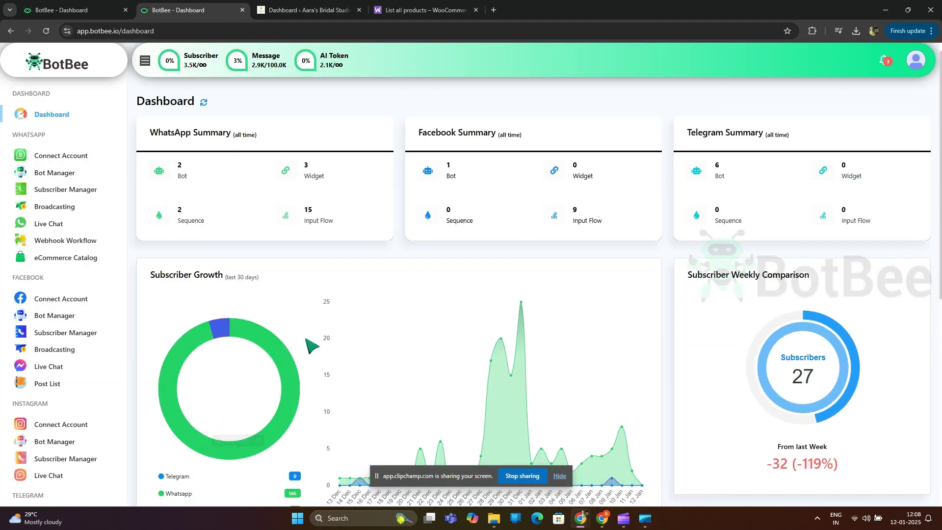
pyautogui.click(79, 195)
pyautogui.click(333, 106)
pyautogui.click(344, 145)
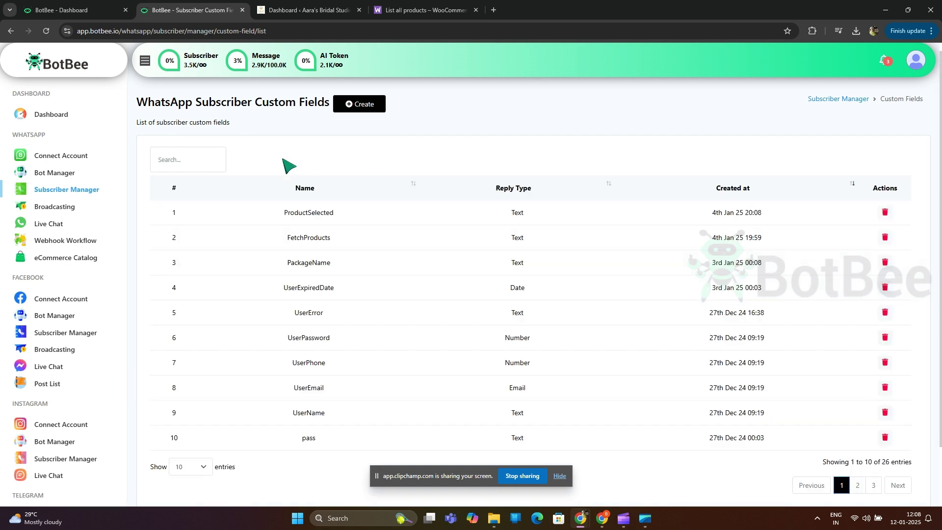
# Step: Create the productlist custom field with the Text reply type
pyautogui.click(366, 105)
pyautogui.click(373, 116)
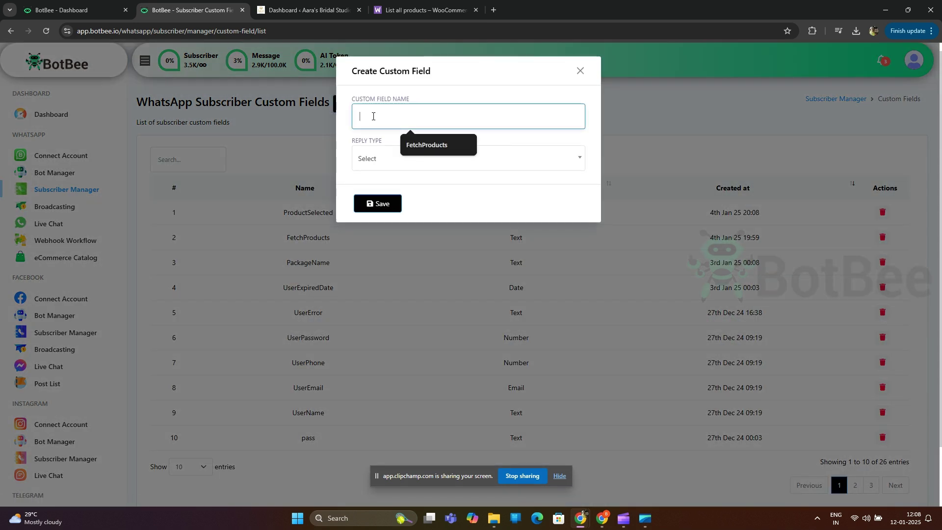
pyautogui.write('productlist')
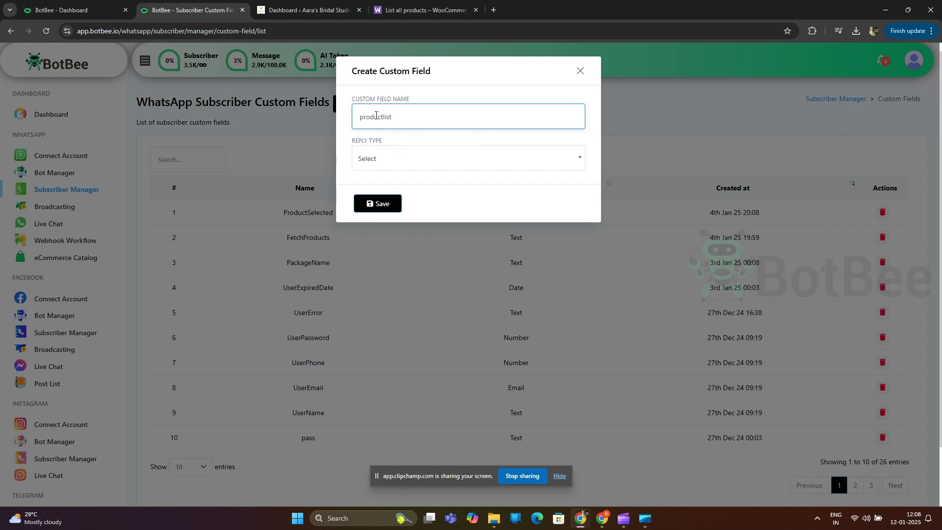
pyautogui.click(392, 164)
pyautogui.click(389, 244)
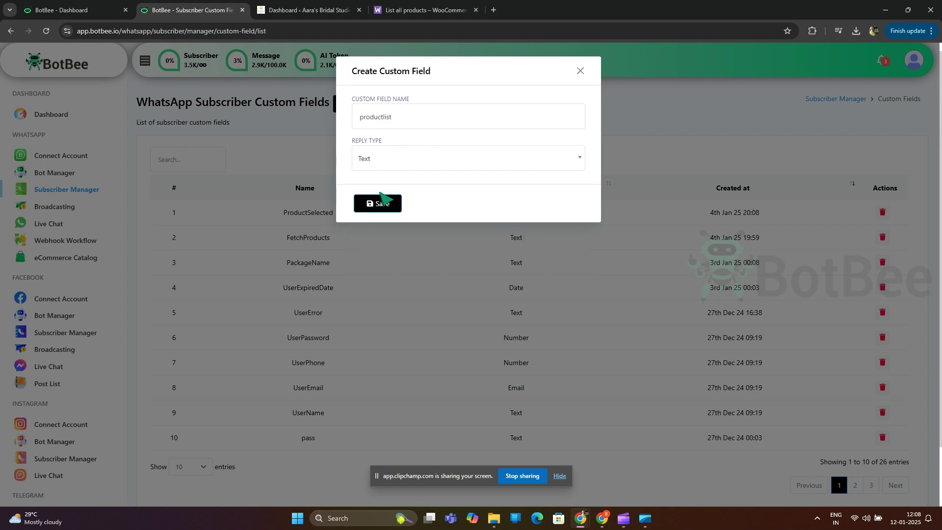
pyautogui.click(378, 203)
# Step: Create the customer_product custom field, also with the Text reply type
pyautogui.doubleClick(401, 120)
pyautogui.write('customer_')
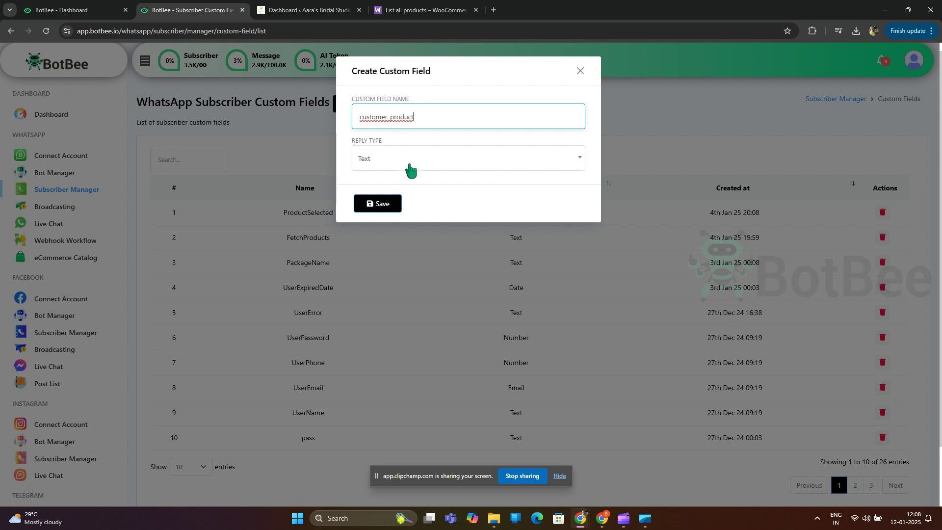
pyautogui.click(412, 170)
pyautogui.click(411, 169)
pyautogui.click(390, 206)
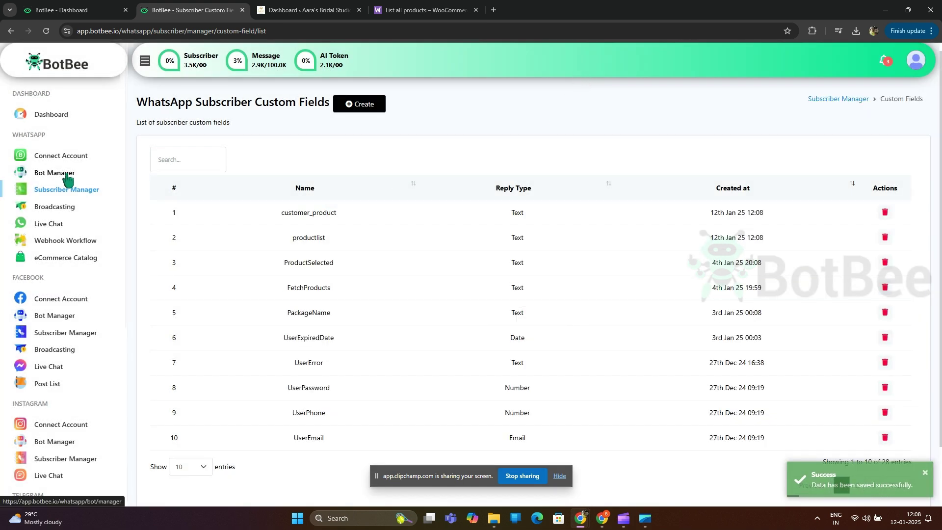
# Step: Create a new bot flow whose Start node uses keyword and title 'product'
pyautogui.click(68, 180)
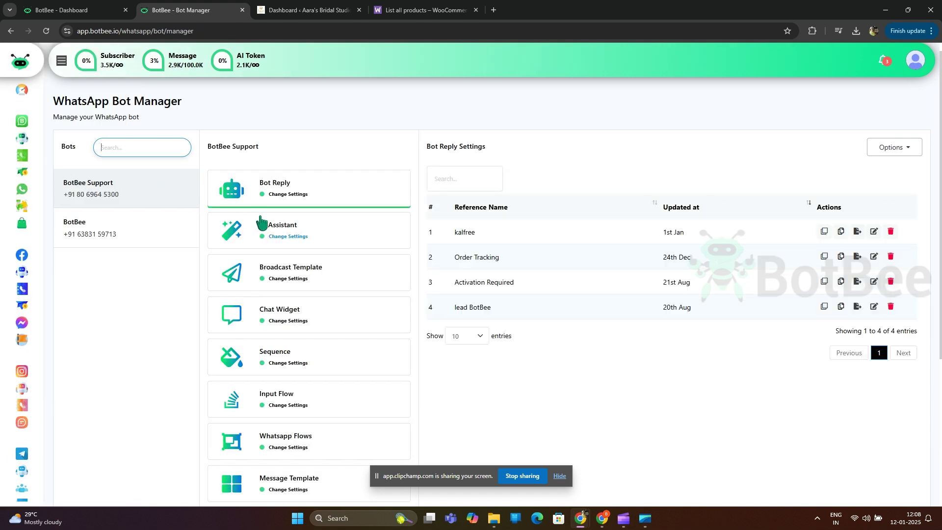
pyautogui.click(895, 147)
pyautogui.click(892, 180)
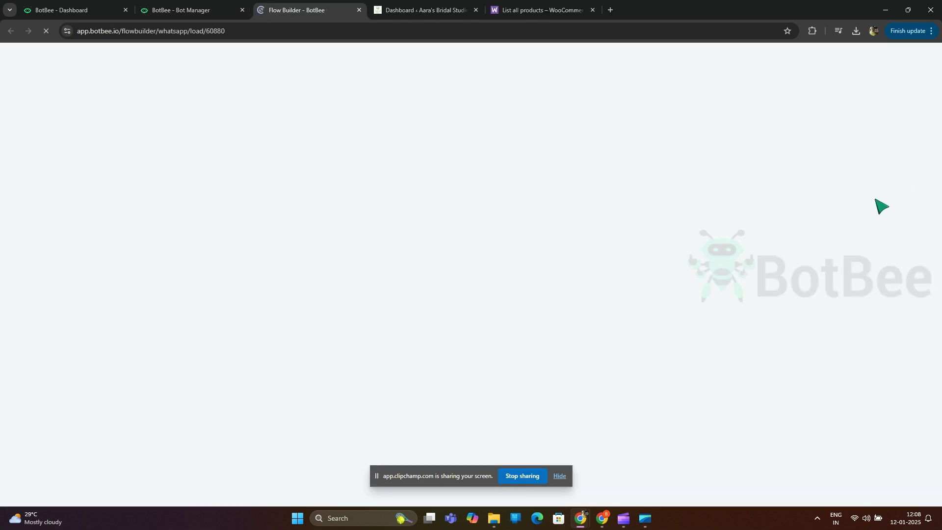
pyautogui.click(315, 288)
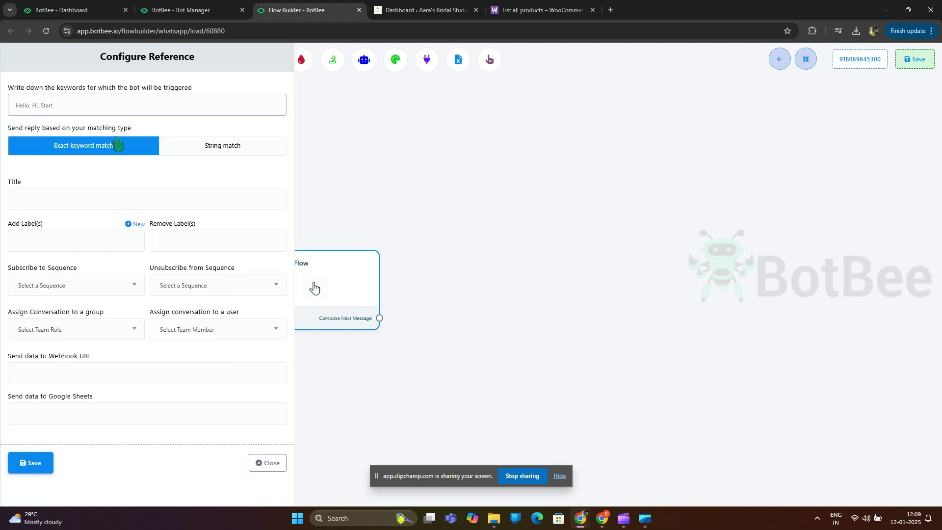
pyautogui.click(130, 105)
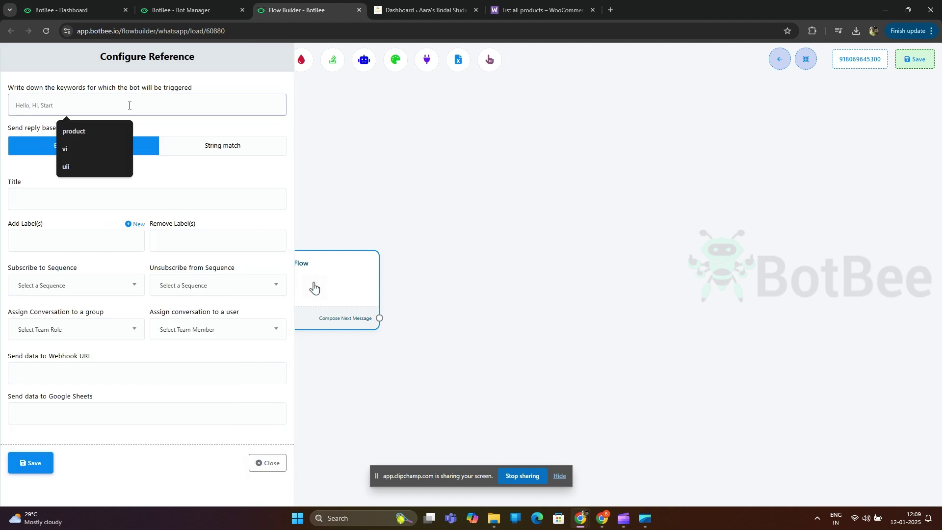
pyautogui.write('product')
pyautogui.click(36, 198)
pyautogui.click(73, 227)
pyautogui.click(35, 464)
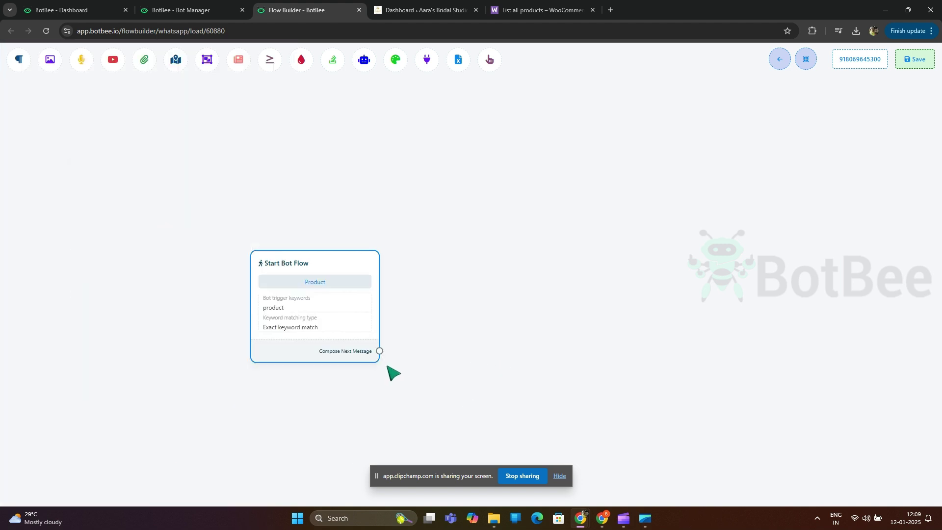
# Step: Connect an HTTP API step after the Start node and place it higher on the canvas
pyautogui.moveTo(380, 351); pyautogui.dragTo(493, 207)
pyautogui.click(521, 323)
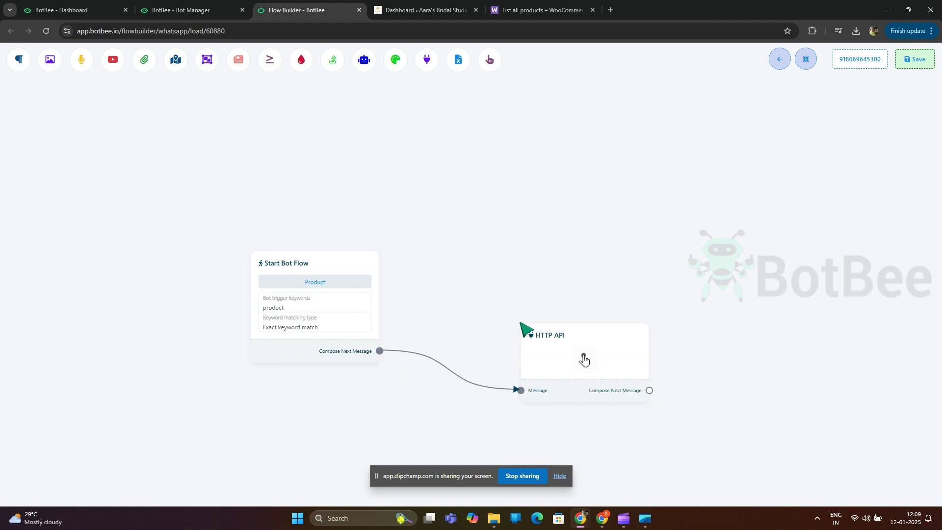
pyautogui.moveTo(579, 361); pyautogui.dragTo(523, 226)
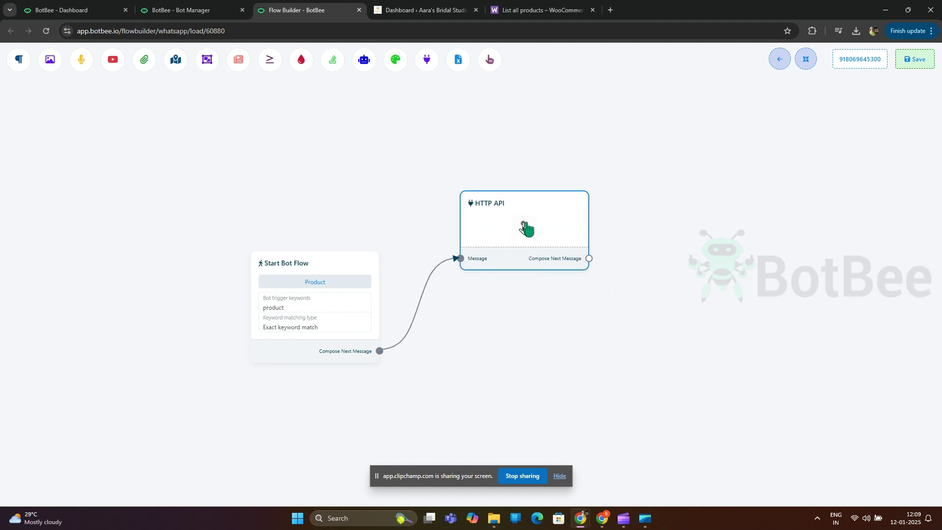
pyautogui.click(533, 227)
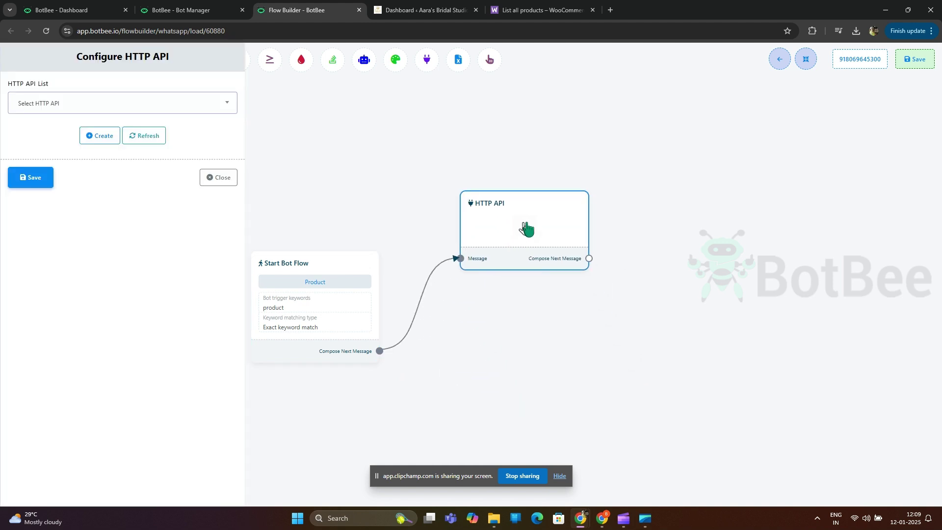
# Step: Create a new HTTP API connection named 'product List Demo' with the GET method
pyautogui.click(94, 140)
pyautogui.scroll(-5, 358, 182)
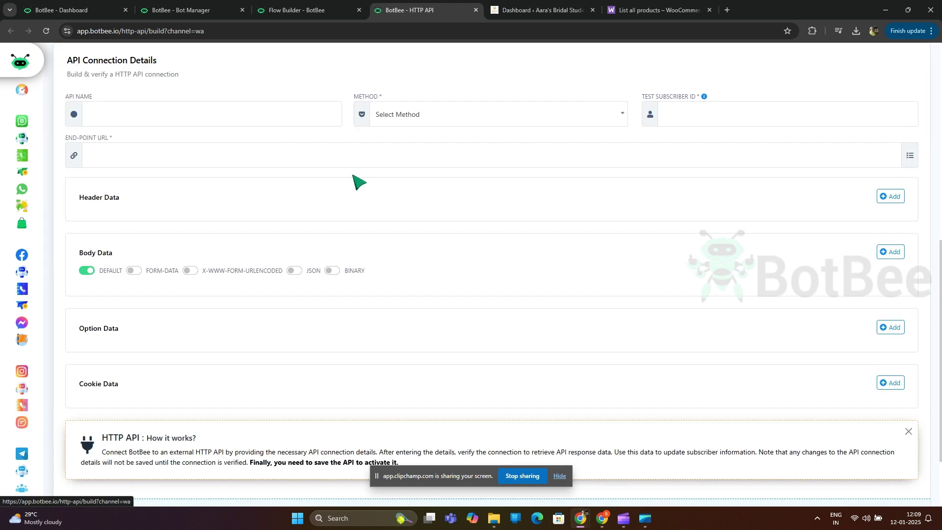
pyautogui.click(144, 115)
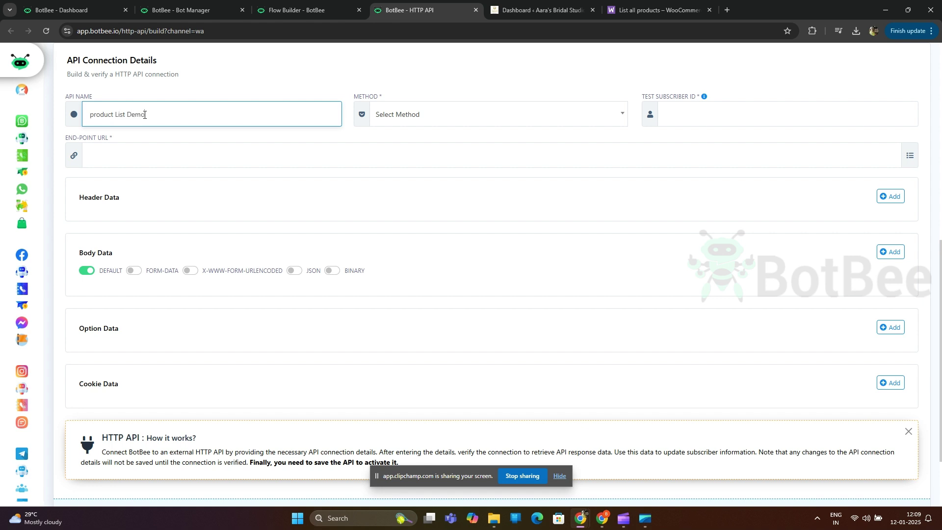
pyautogui.click(436, 116)
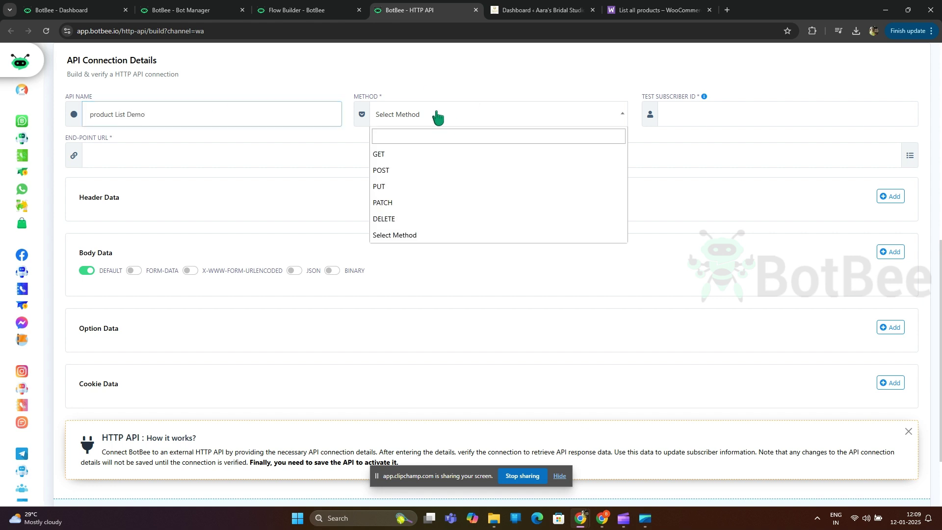
pyautogui.click(395, 155)
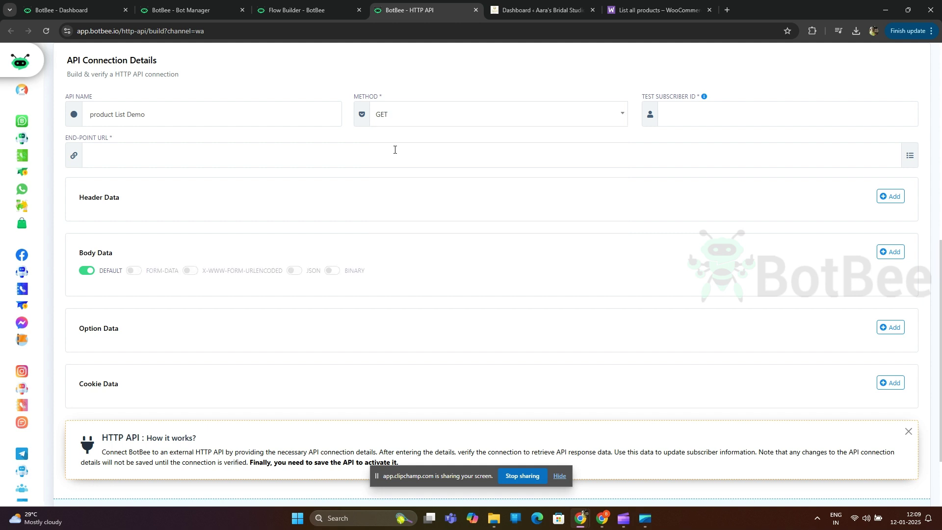
# Step: Copy a subscriber's ID from Subscriber Manager into Test Subscriber ID, removing the stray leading space
pyautogui.click(680, 117)
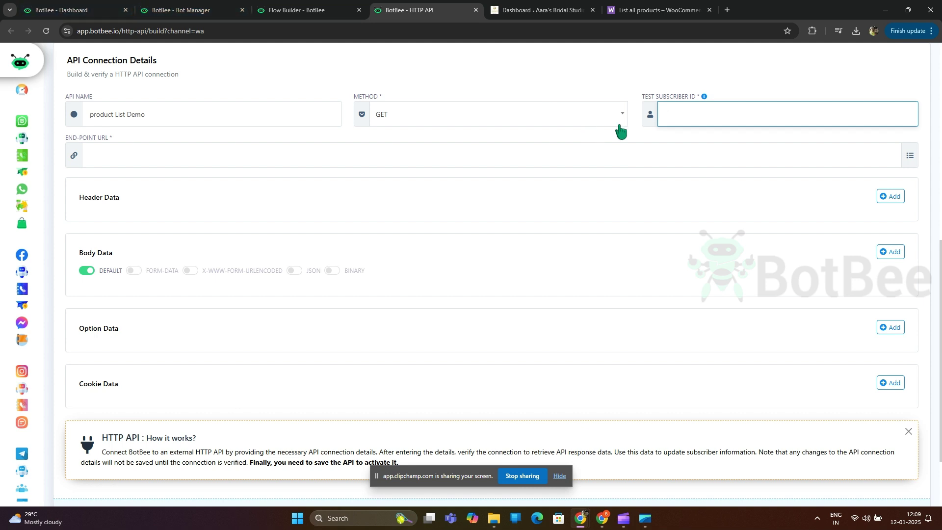
pyautogui.click(75, 6)
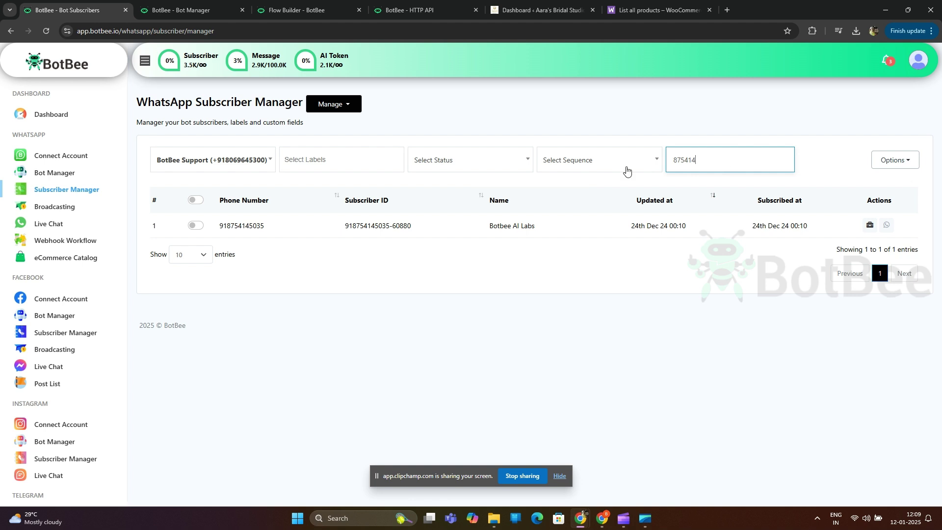
pyautogui.moveTo(344, 226); pyautogui.dragTo(418, 230)
pyautogui.hotkey('ctrl', 'c')
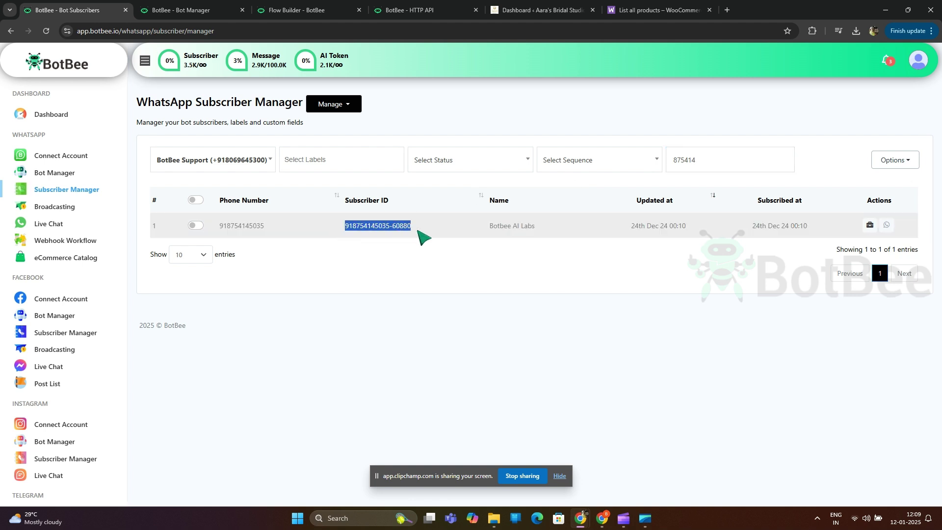
pyautogui.click(427, 6)
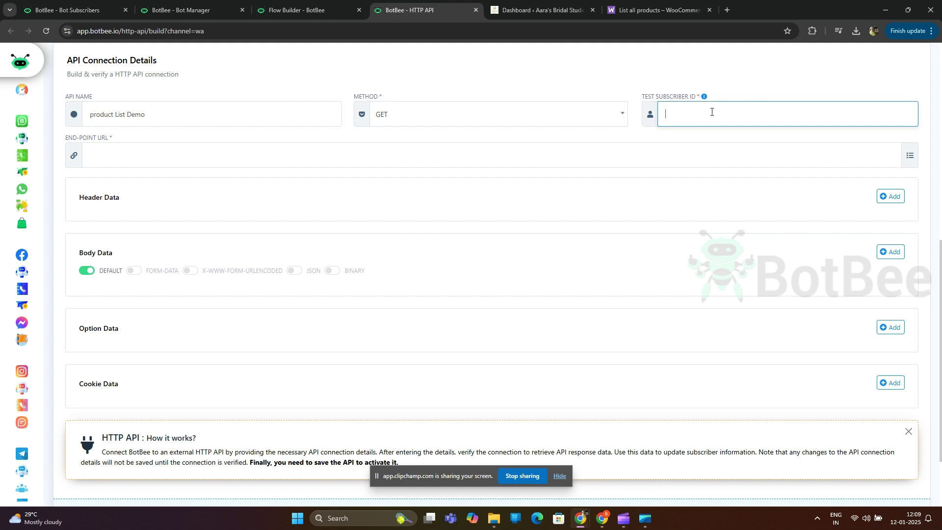
pyautogui.hotkey('ctrl', 'v')
pyautogui.doubleClick(681, 116)
pyautogui.press('BackSpace')
pyautogui.click(207, 160)
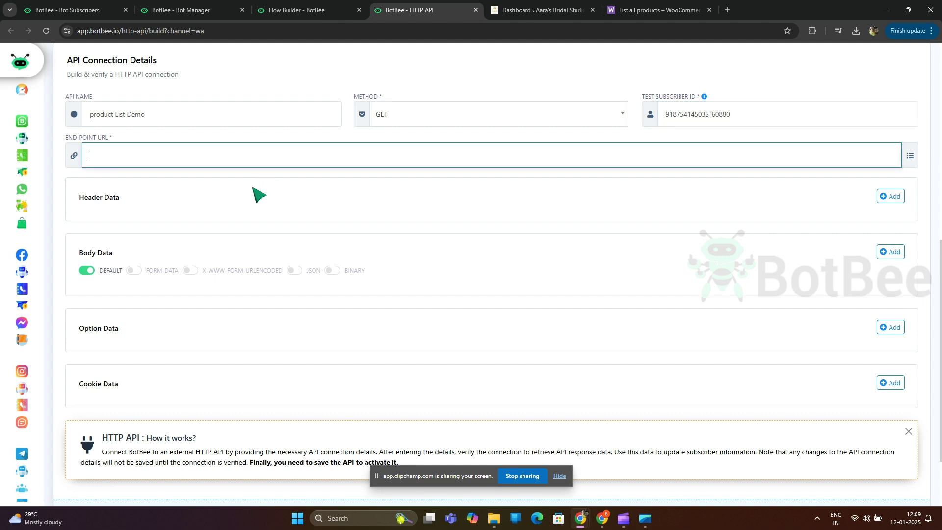
# Step: In the WooCommerce docs, find List all products and copy the GET path /wp-json/wc/v3/products
pyautogui.click(645, 4)
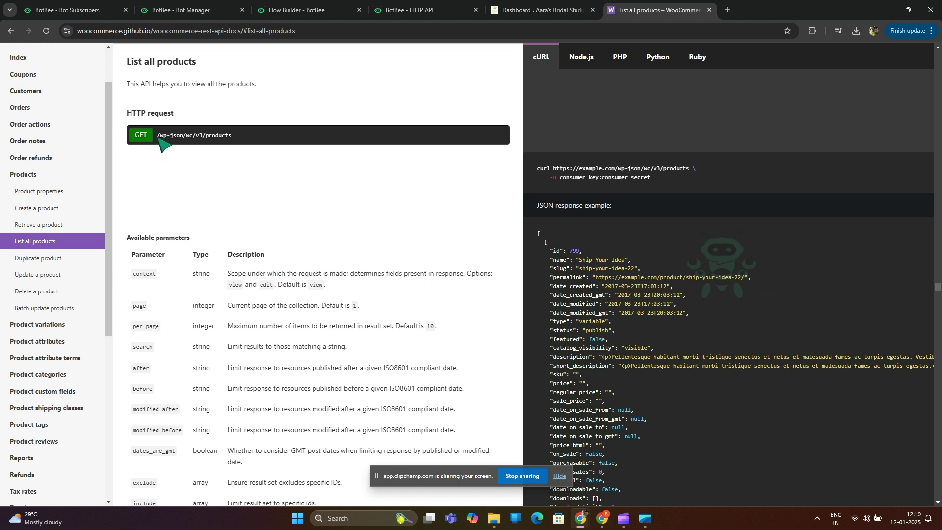
pyautogui.moveTo(158, 137); pyautogui.dragTo(232, 139)
pyautogui.click(260, 196)
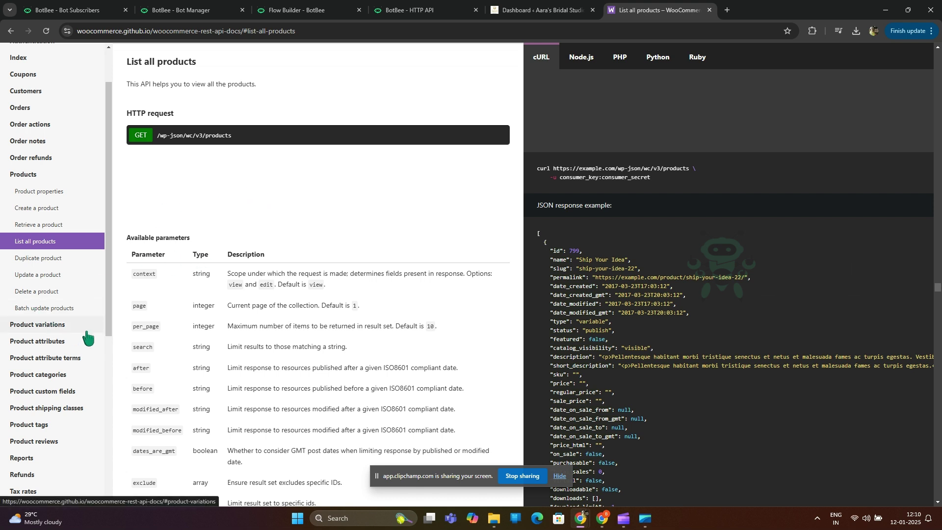
pyautogui.click(47, 377)
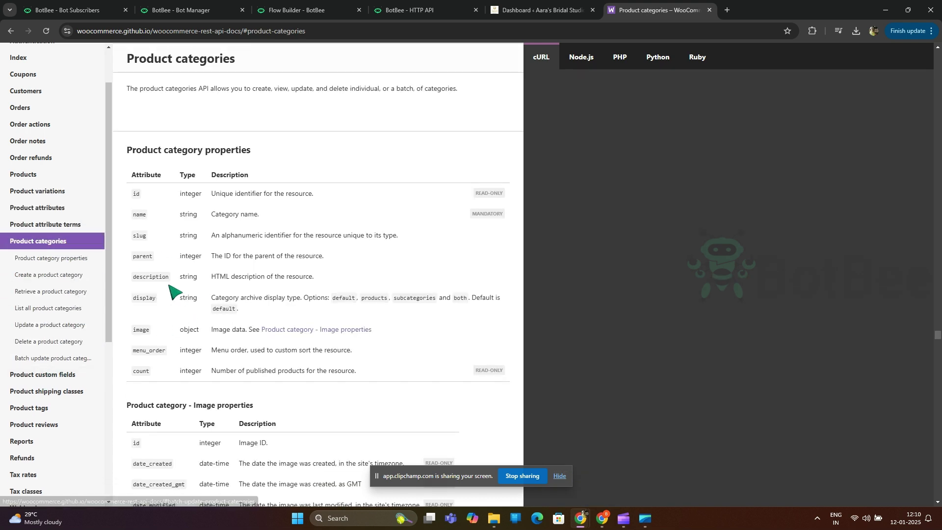
pyautogui.click(47, 309)
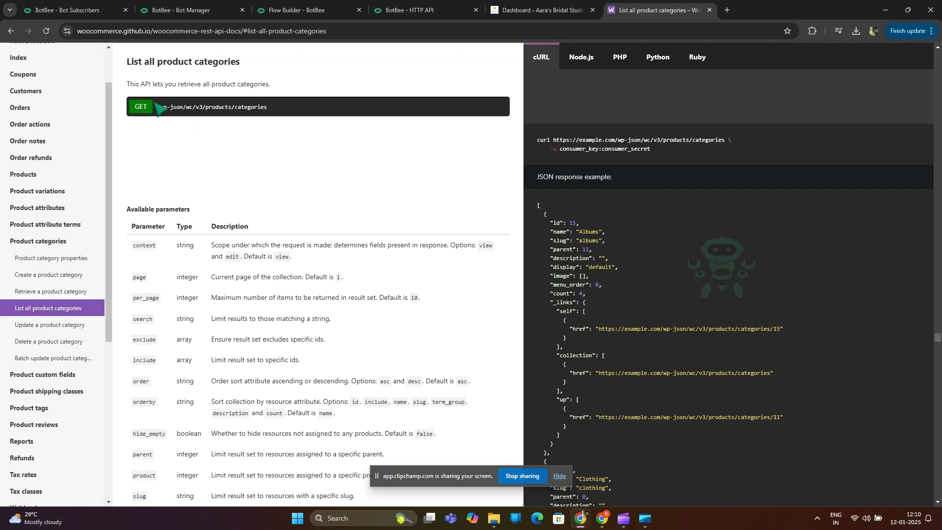
pyautogui.moveTo(158, 107); pyautogui.dragTo(293, 116)
pyautogui.click(27, 178)
pyautogui.click(45, 240)
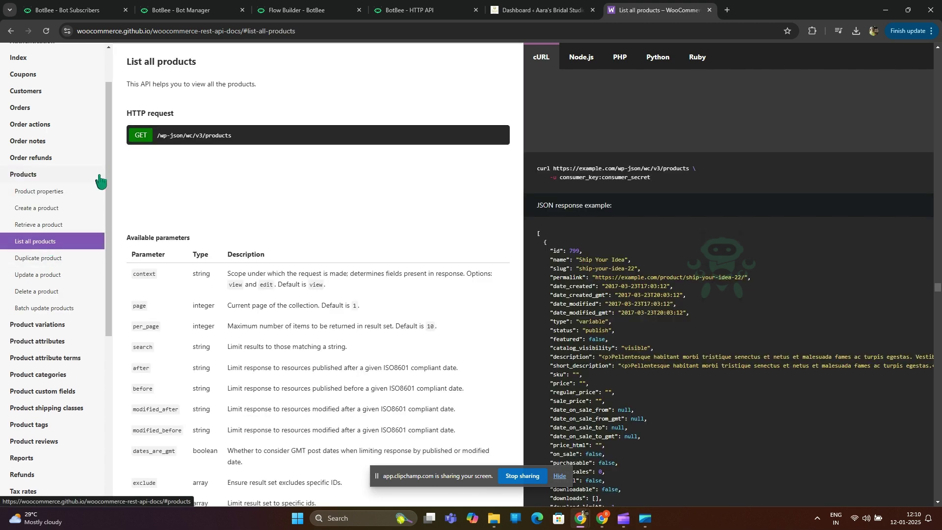
pyautogui.moveTo(157, 136); pyautogui.dragTo(233, 136)
pyautogui.hotkey('ctrl', 'c')
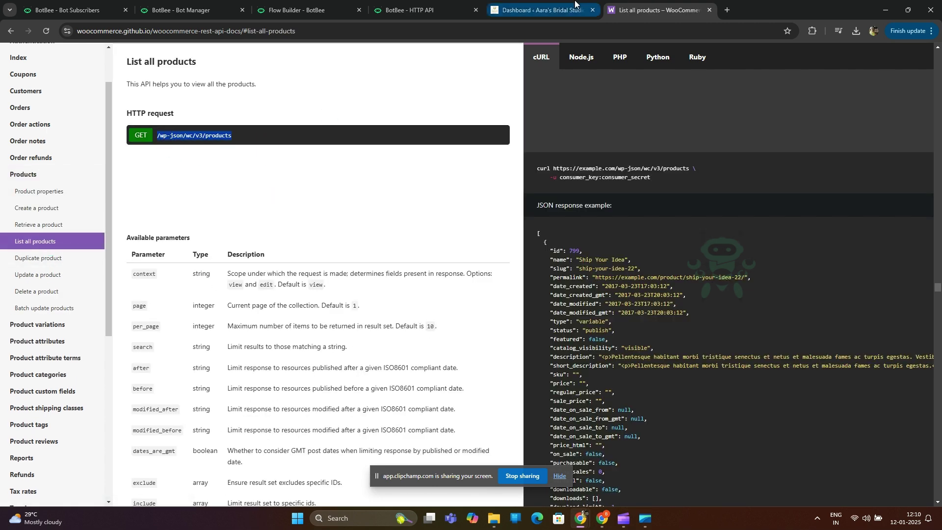
pyautogui.click(422, 9)
pyautogui.hotkey('ctrl', 'v')
pyautogui.click(540, 9)
pyautogui.click(147, 30)
pyautogui.click(422, 9)
pyautogui.press('Home')
pyautogui.write('https://aarasbridalstudio.com/')
pyautogui.press('BackSpace')
pyautogui.click(94, 156)
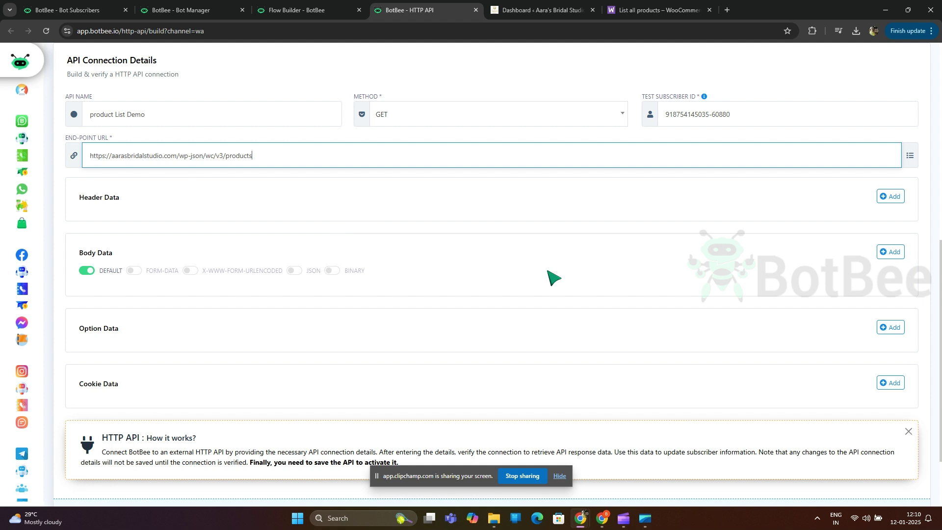
pyautogui.scroll(-2, 553, 278)
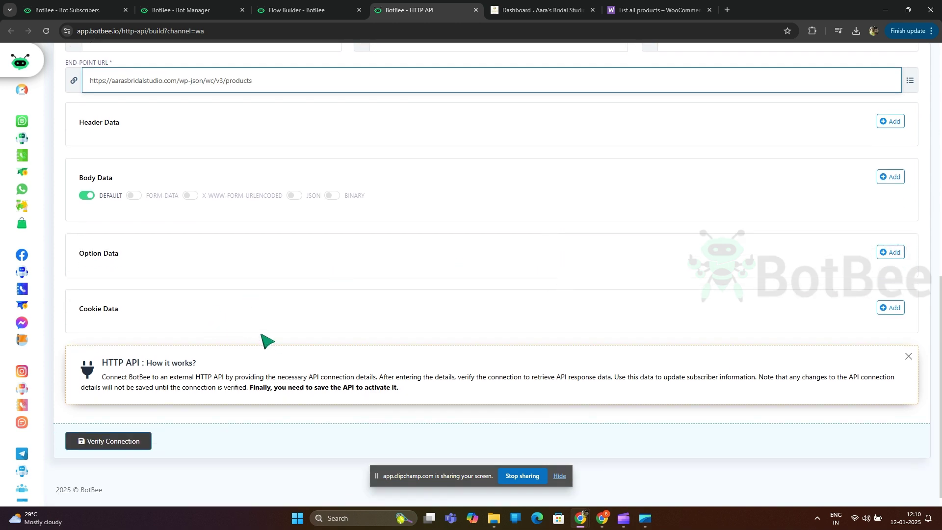
pyautogui.scroll(1, 268, 340)
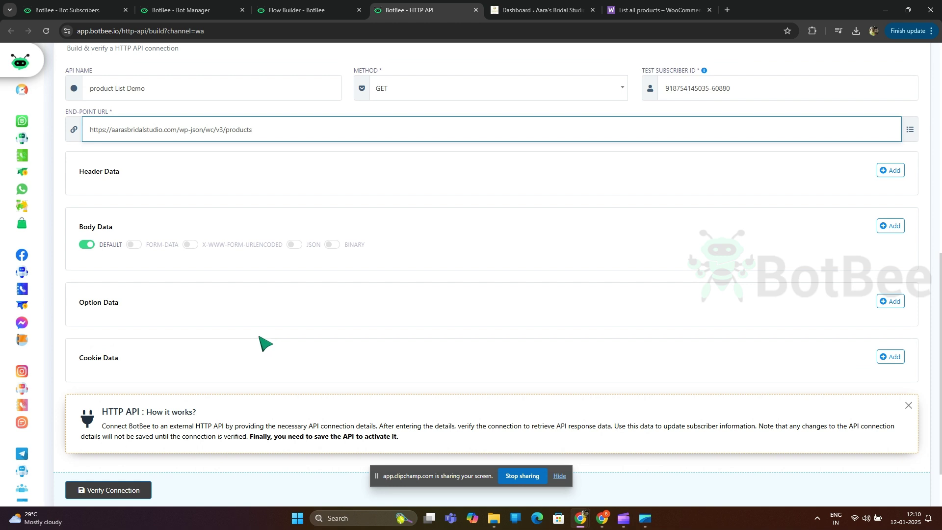
# Step: Open WooCommerce Settings > Advanced > REST API in the WordPress dashboard
pyautogui.click(528, 6)
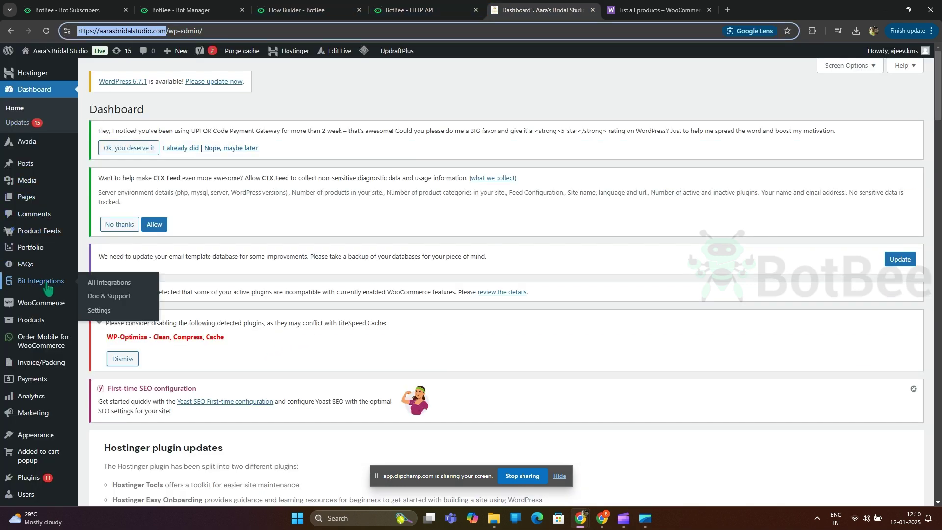
pyautogui.moveTo(44, 310)
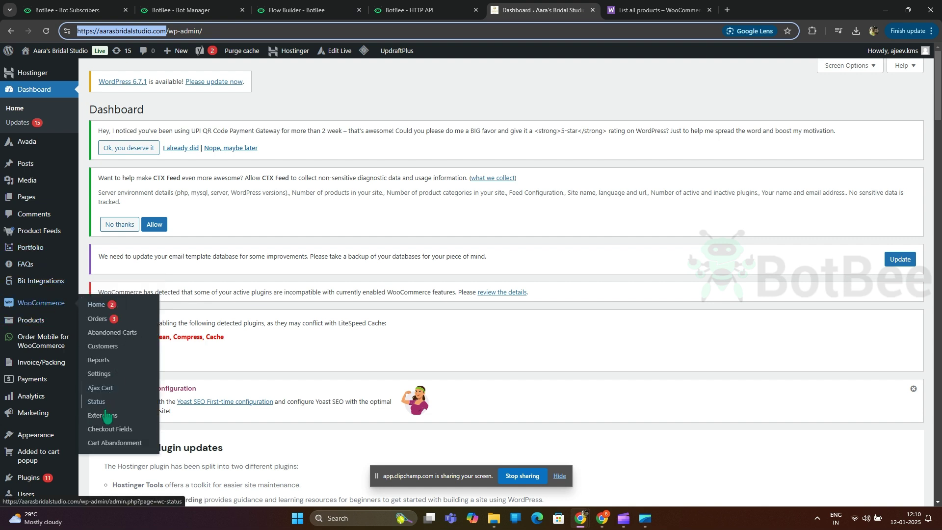
pyautogui.click(101, 374)
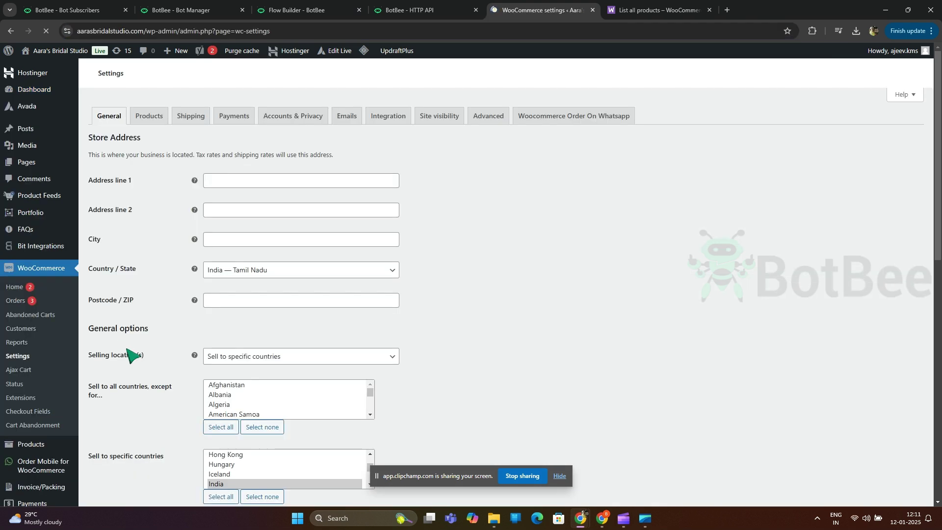
pyautogui.click(484, 117)
pyautogui.scroll(-8, 282, 224)
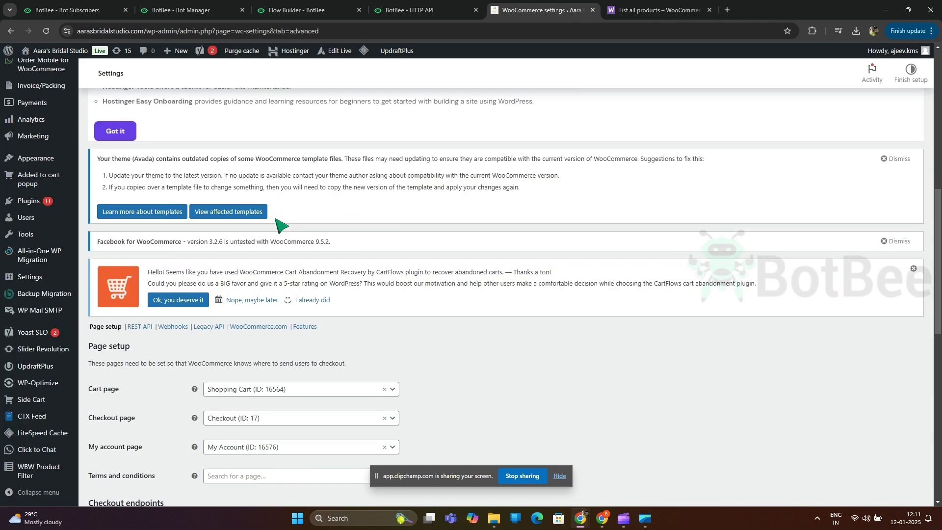
pyautogui.scroll(-3, 282, 225)
pyautogui.click(140, 180)
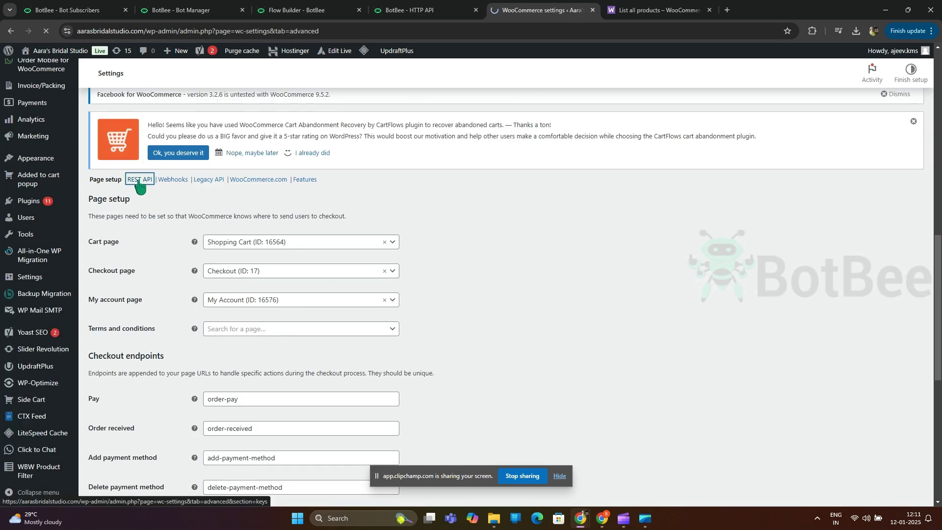
pyautogui.scroll(-6, 226, 329)
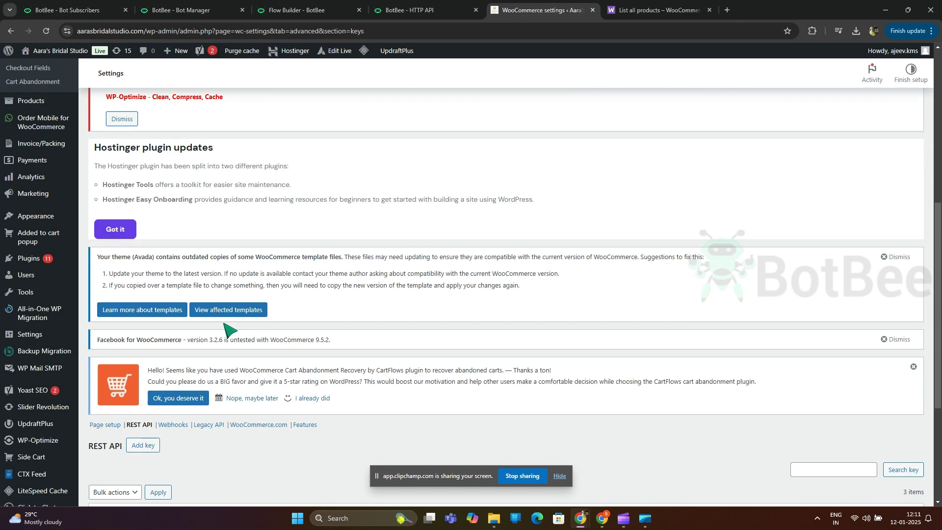
pyautogui.scroll(-4, 225, 325)
# Step: Generate a Read/Write API key described 'productlist' and copy its consumer key
pyautogui.click(142, 253)
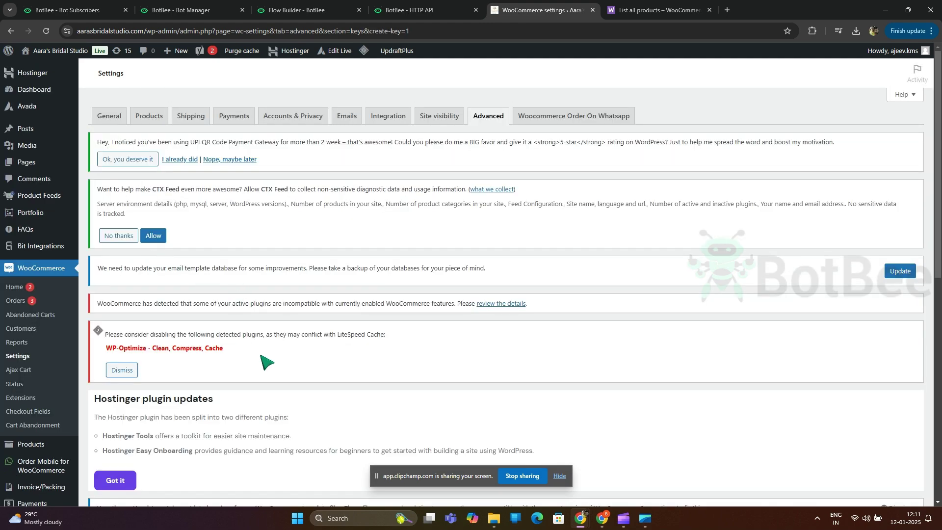
pyautogui.scroll(-5, 273, 338)
pyautogui.scroll(-5, 275, 338)
pyautogui.click(239, 315)
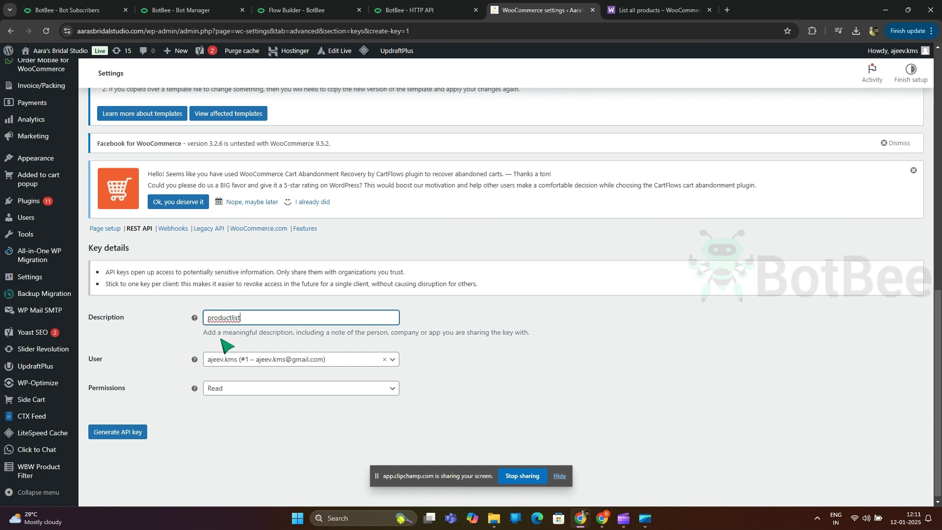
pyautogui.click(255, 393)
pyautogui.click(244, 441)
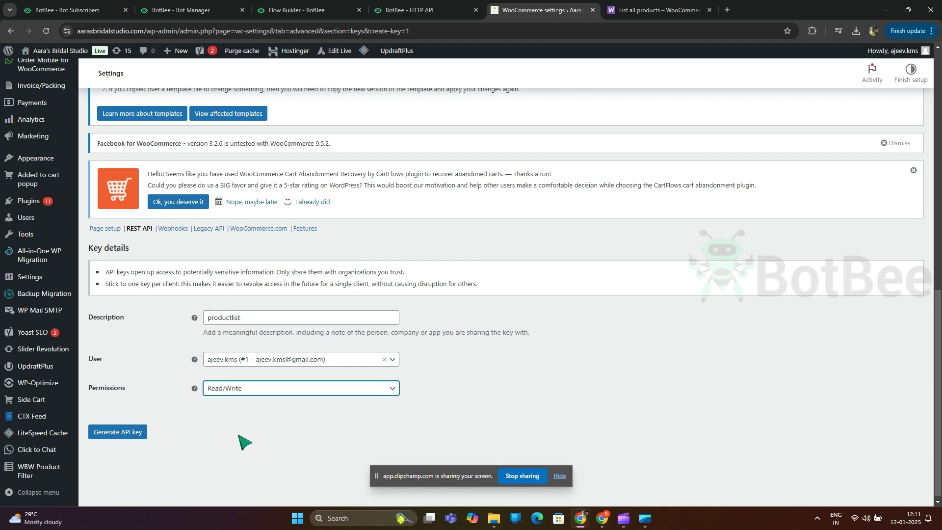
pyautogui.click(116, 433)
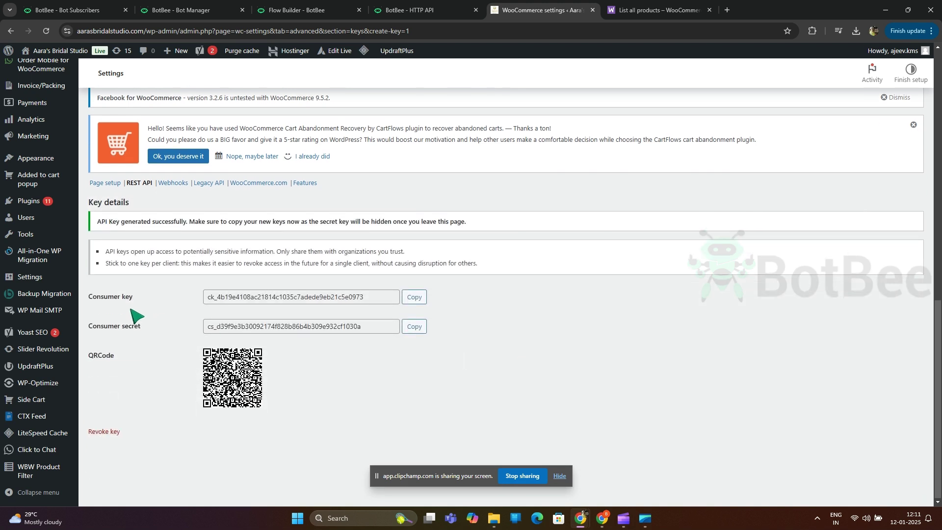
pyautogui.click(417, 301)
# Step: Add a USERNAME option row holding the WooCommerce consumer key
pyautogui.click(409, 10)
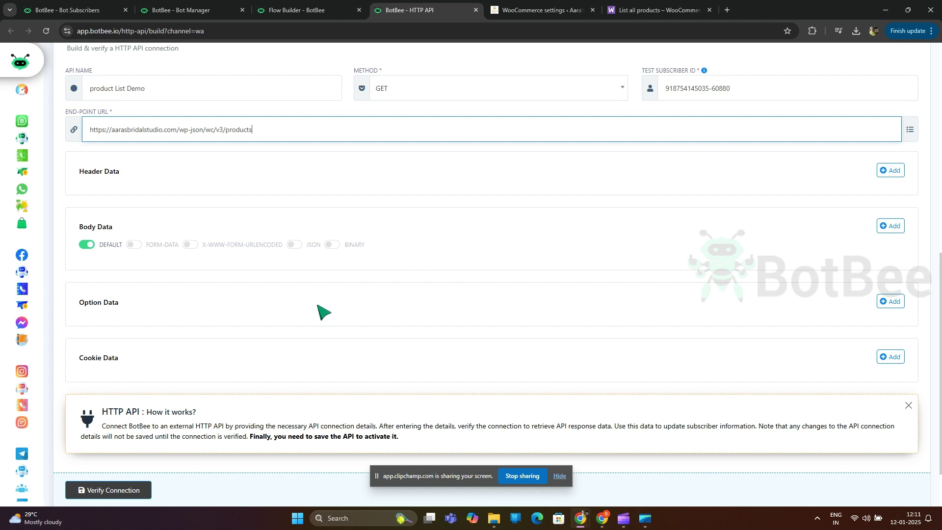
pyautogui.click(891, 301)
pyautogui.scroll(-2, 148, 259)
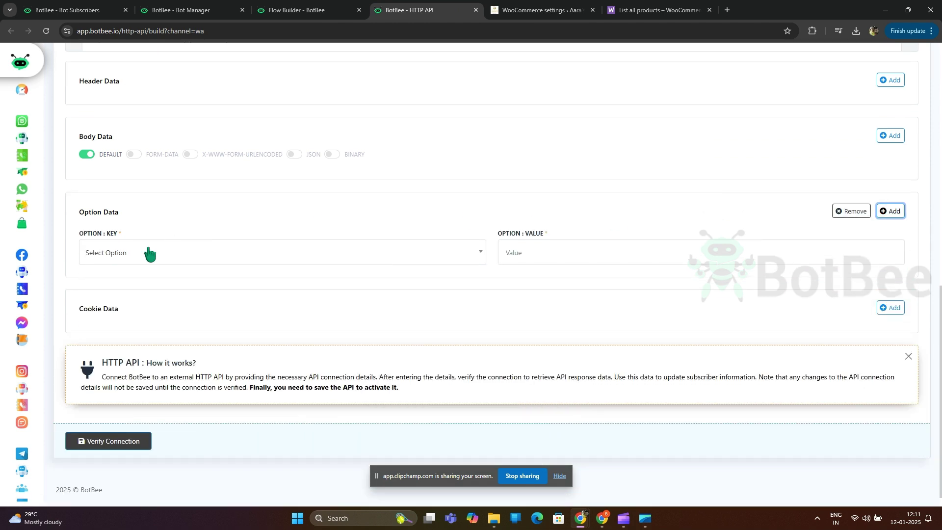
pyautogui.click(148, 258)
pyautogui.scroll(-3, 192, 309)
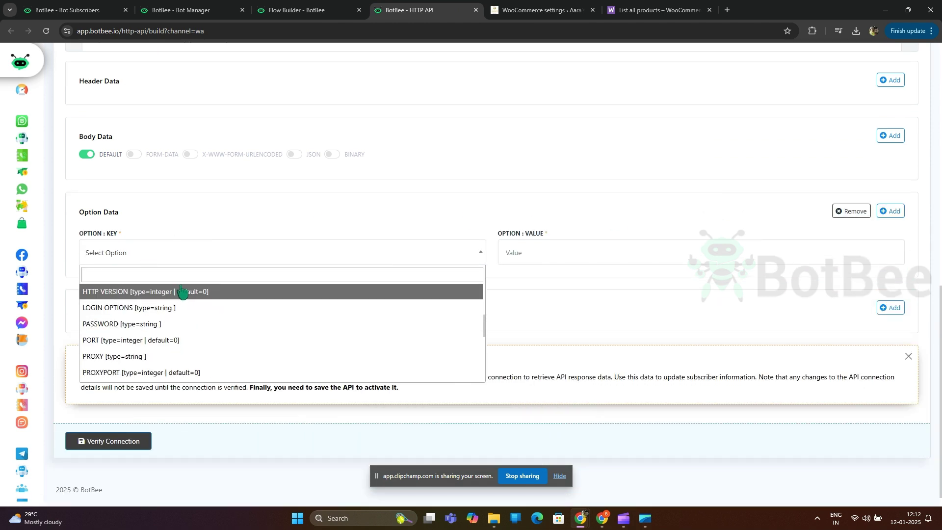
pyautogui.write('use')
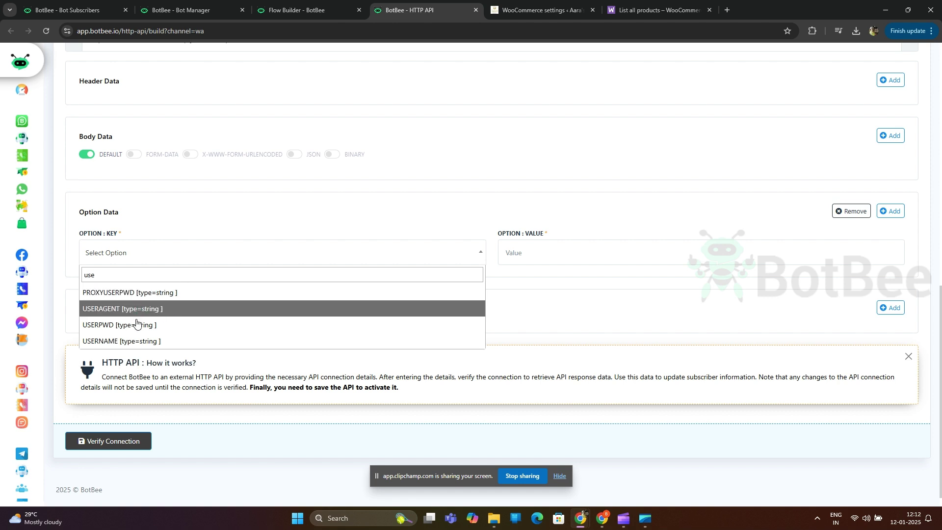
pyautogui.click(138, 342)
pyautogui.click(555, 255)
pyautogui.hotkey('ctrl', 'v')
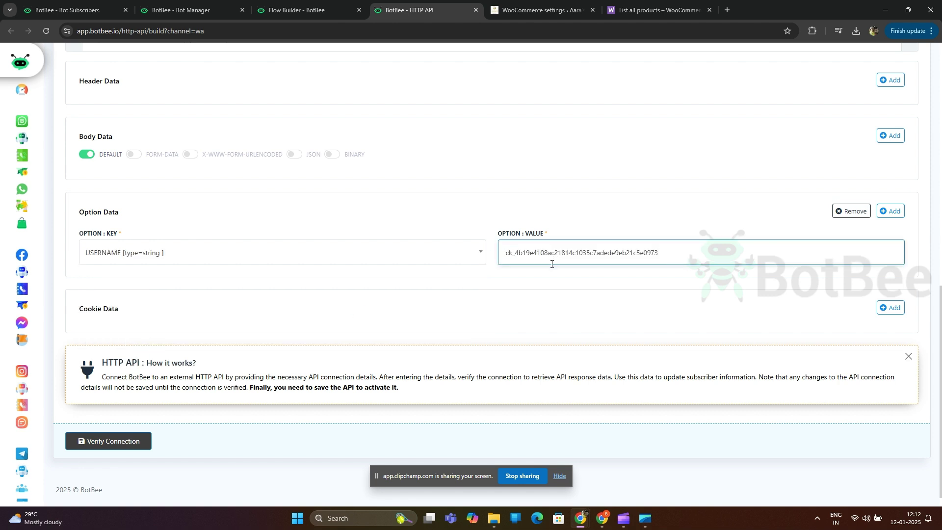
# Step: Copy the consumer secret and add it as a PASSWORD option row
pyautogui.click(510, 10)
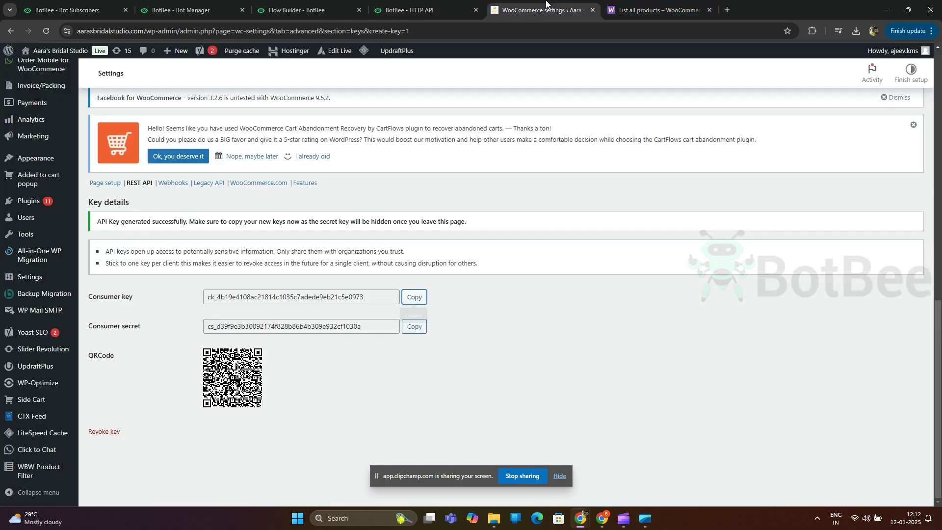
pyautogui.click(415, 326)
pyautogui.click(419, 9)
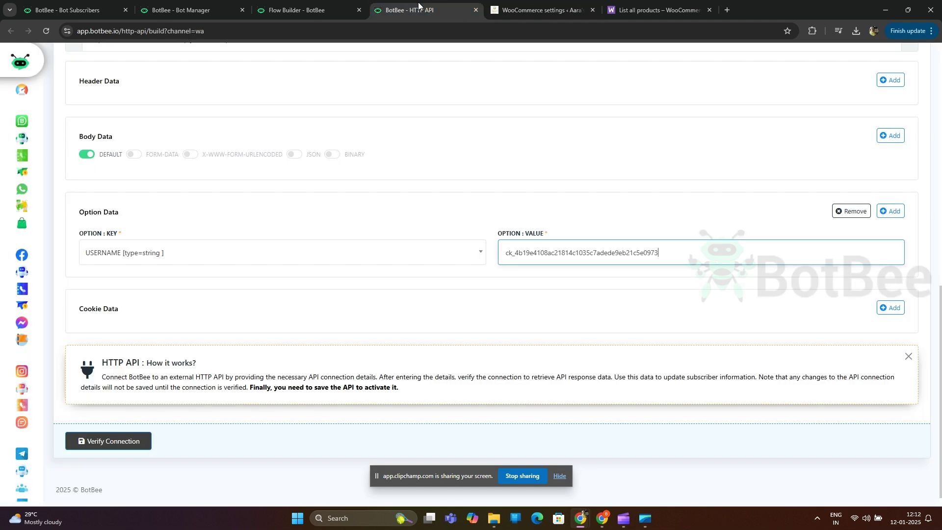
pyautogui.click(891, 211)
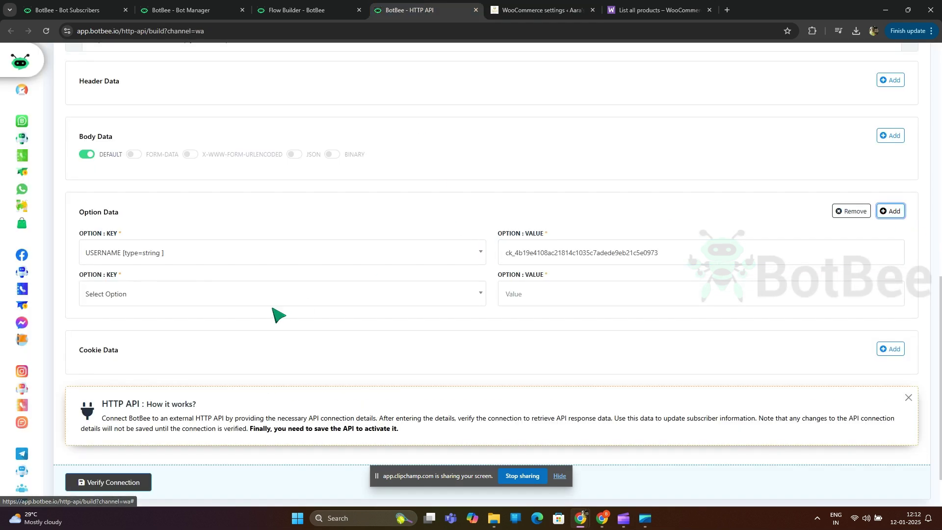
pyautogui.click(234, 297)
pyautogui.write('pass')
pyautogui.click(196, 332)
pyautogui.click(538, 294)
pyautogui.hotkey('ctrl', 'v')
pyautogui.click(614, 326)
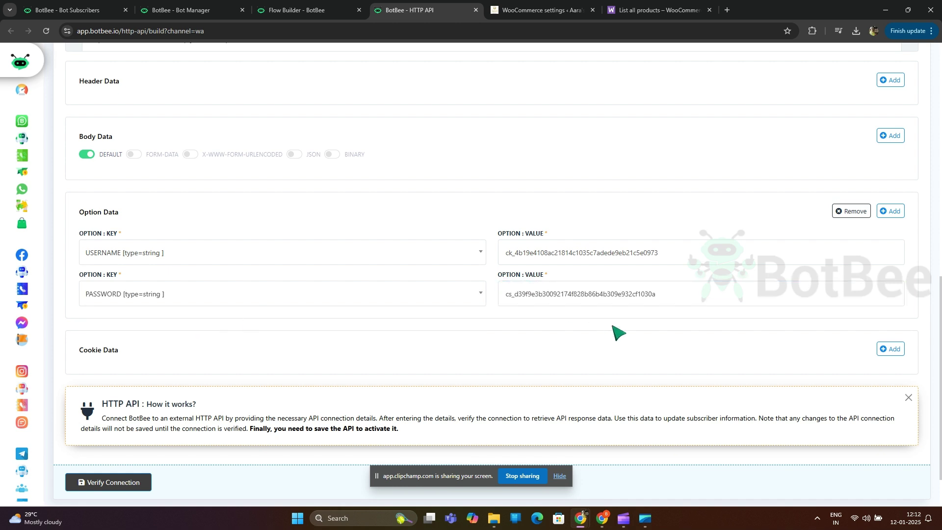
pyautogui.scroll(4, 452, 320)
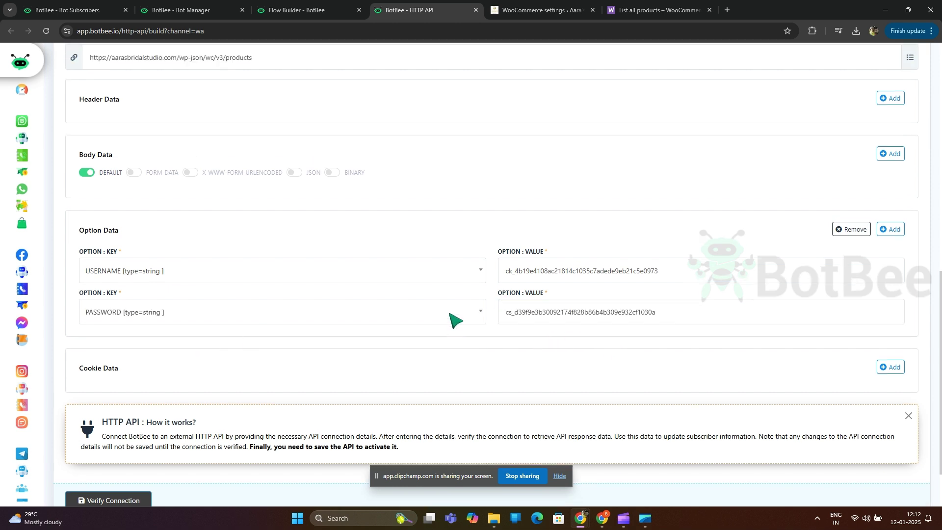
pyautogui.scroll(-5, 731, 254)
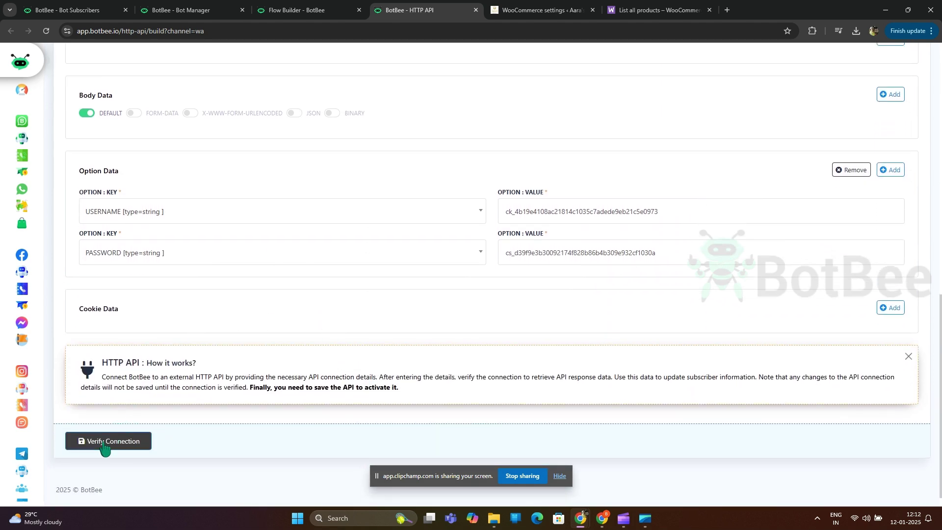
pyautogui.click(104, 442)
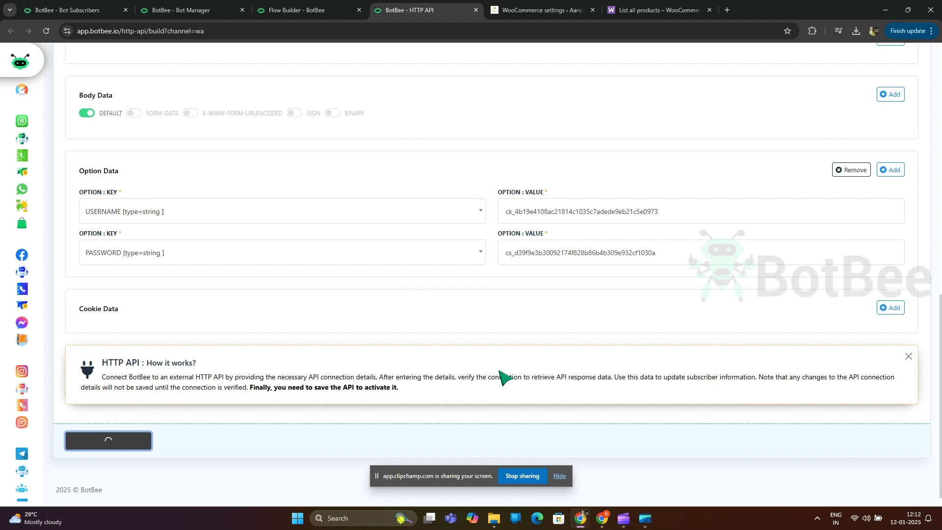
pyautogui.scroll(-5, 508, 362)
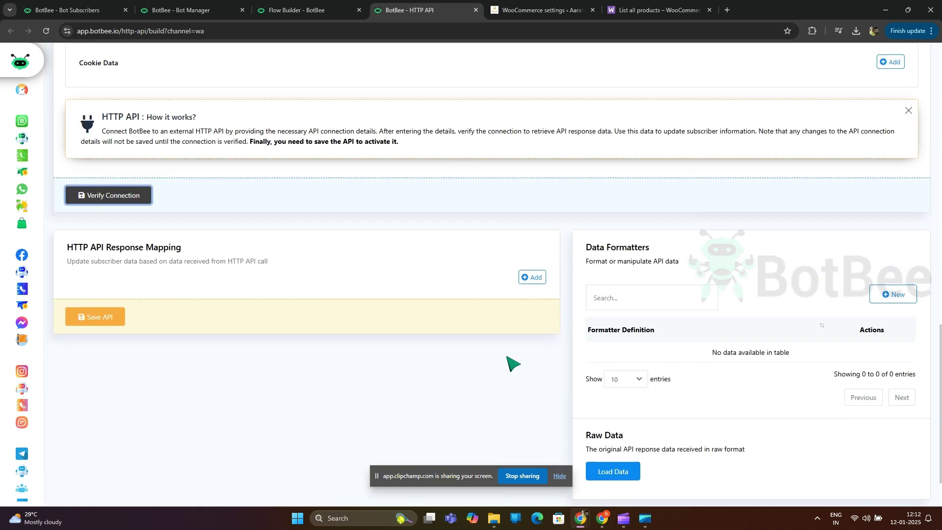
pyautogui.click(611, 430)
pyautogui.scroll(-10, 654, 325)
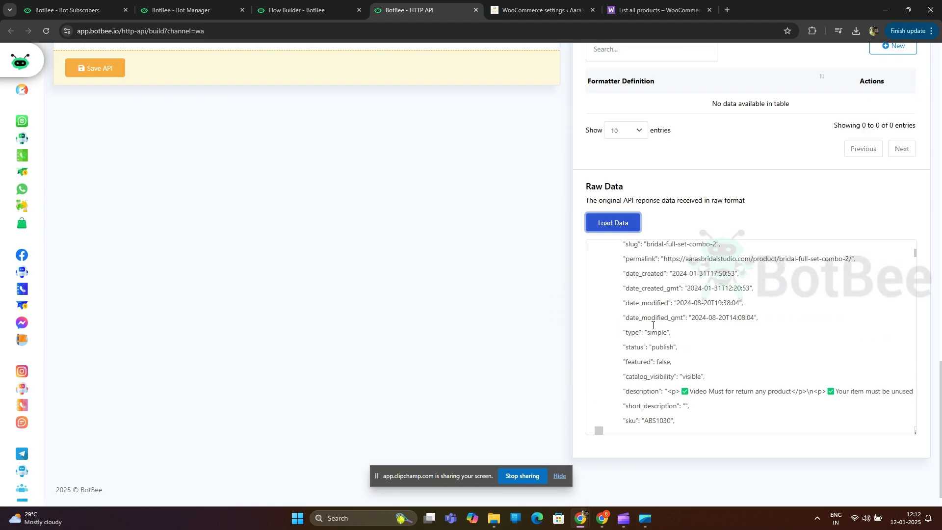
pyautogui.scroll(-10, 653, 325)
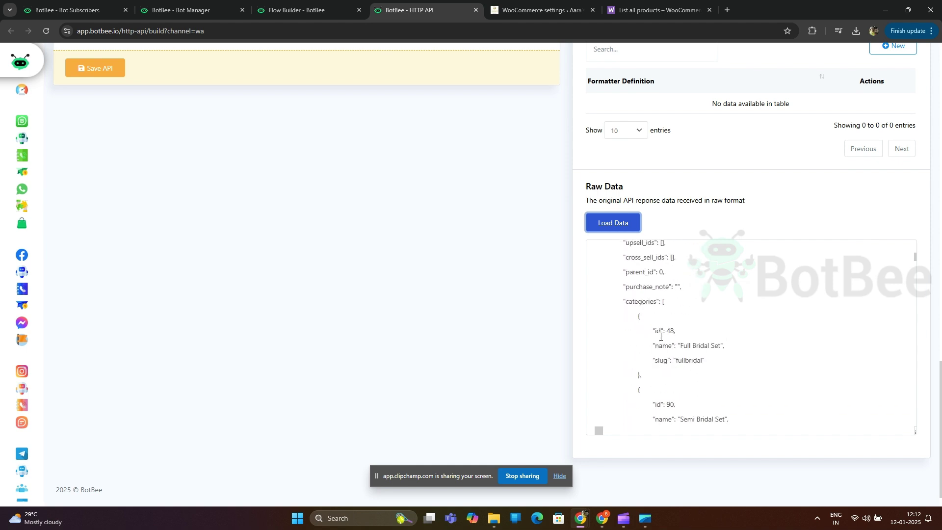
pyautogui.click(768, 296)
pyautogui.scroll(20, 768, 297)
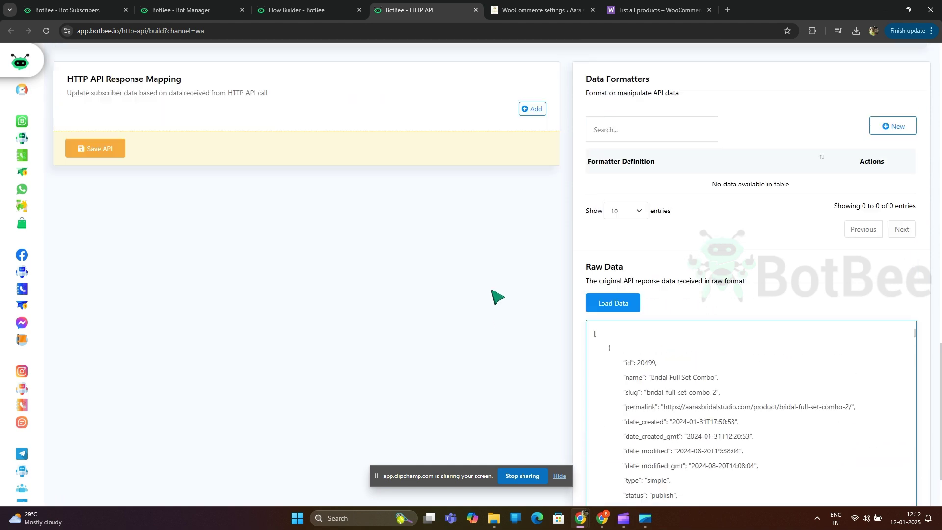
# Step: Map [Raw Response] into the productlist field, save the API and confirm with OK
pyautogui.scroll(1, 497, 297)
pyautogui.click(532, 225)
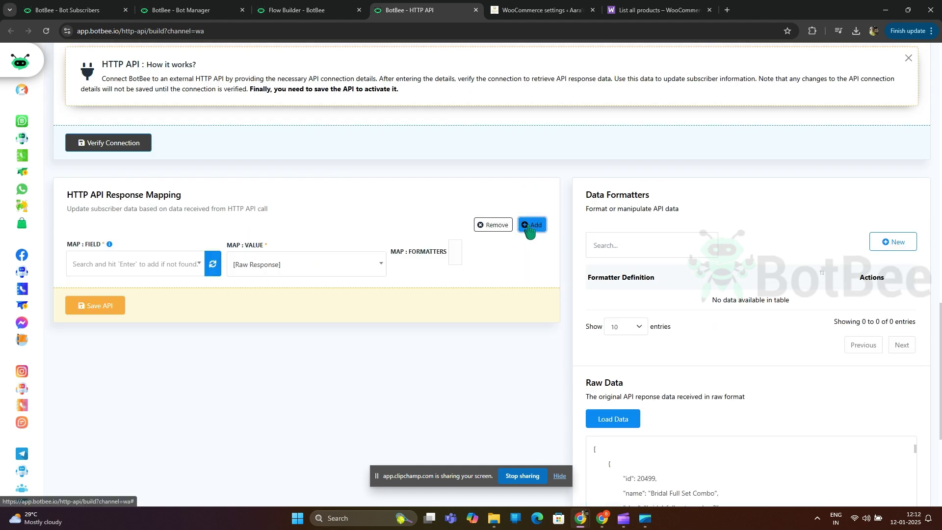
pyautogui.click(112, 267)
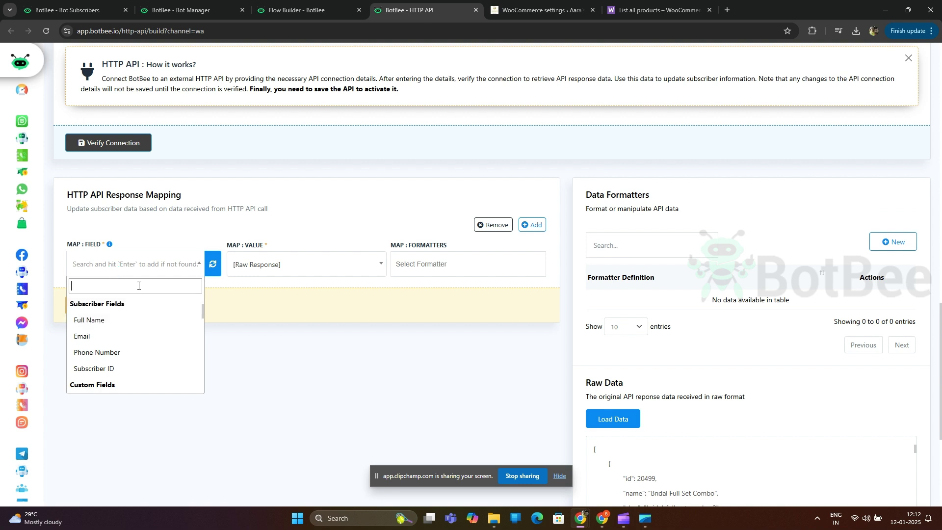
pyautogui.write('pr')
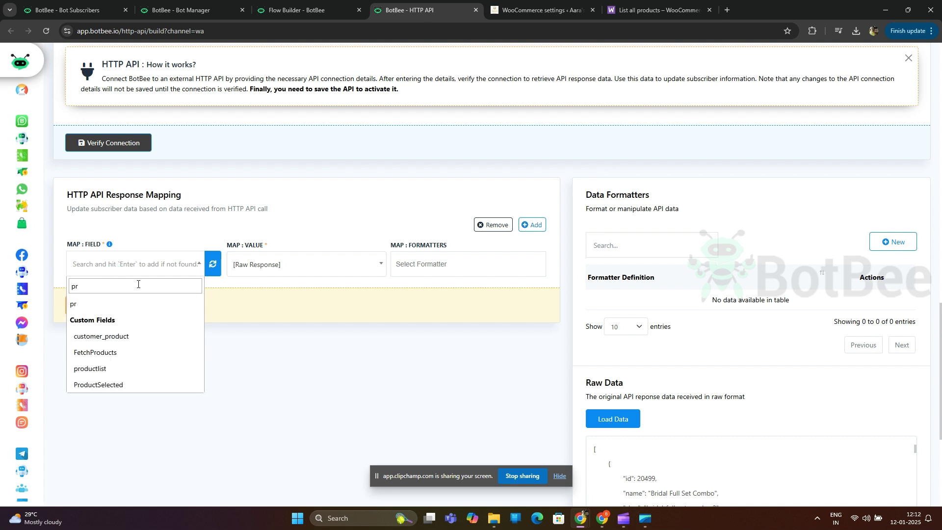
pyautogui.click(124, 369)
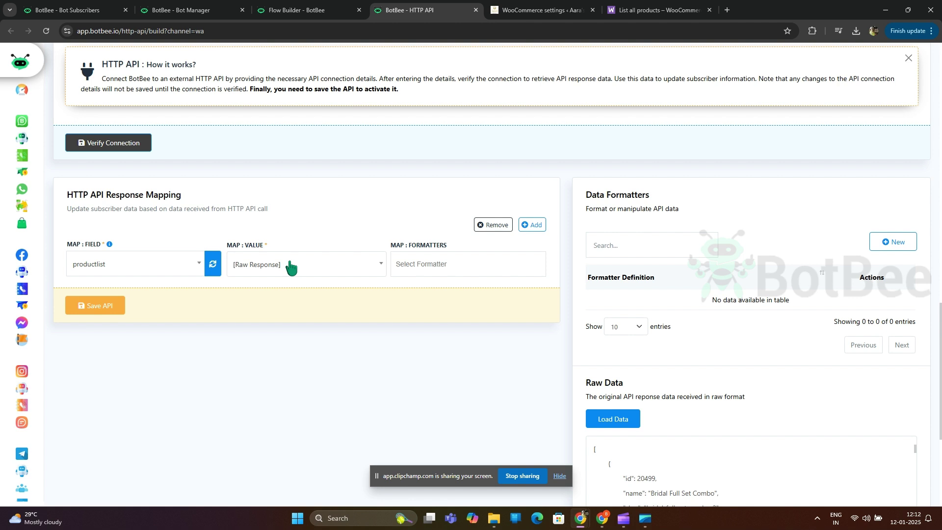
pyautogui.click(98, 307)
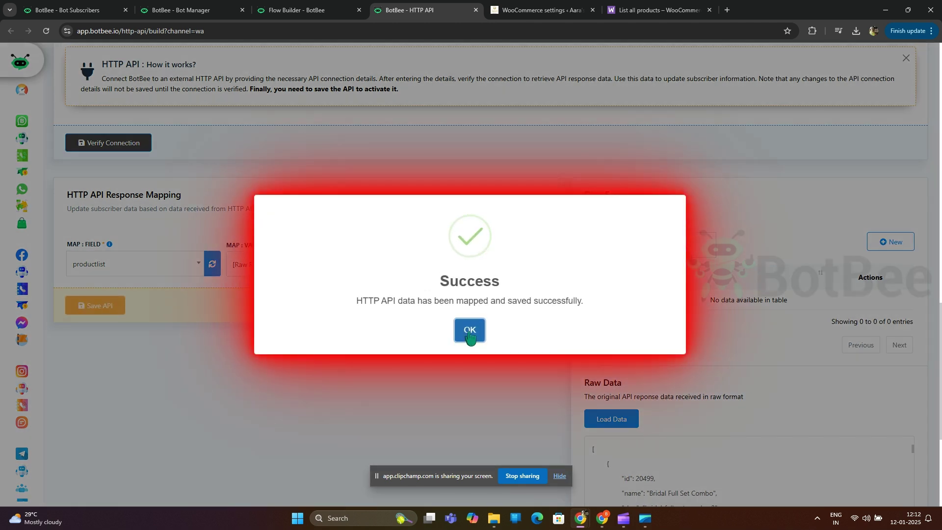
pyautogui.click(470, 331)
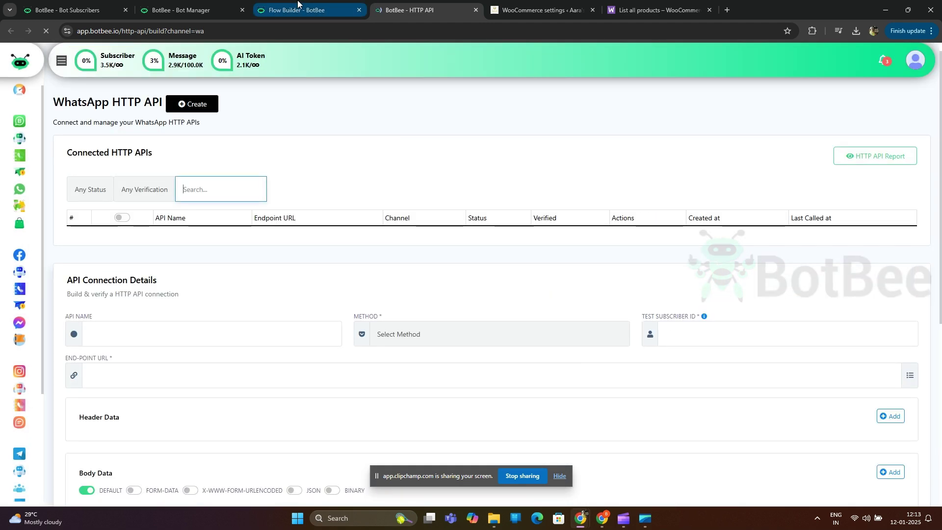
# Step: Refresh the HTTP API list and assign 'Product List : GET' to the flow's HTTP API step
pyautogui.click(298, 6)
pyautogui.click(147, 137)
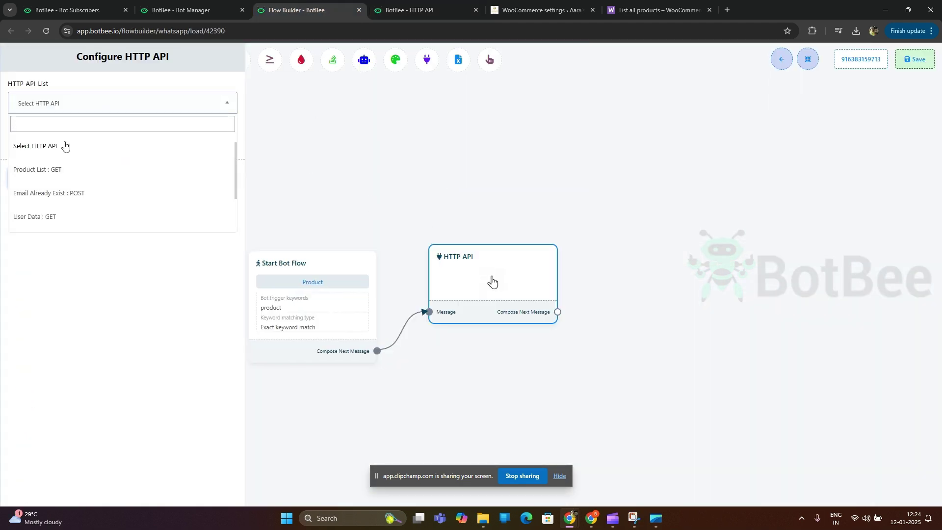
pyautogui.click(53, 172)
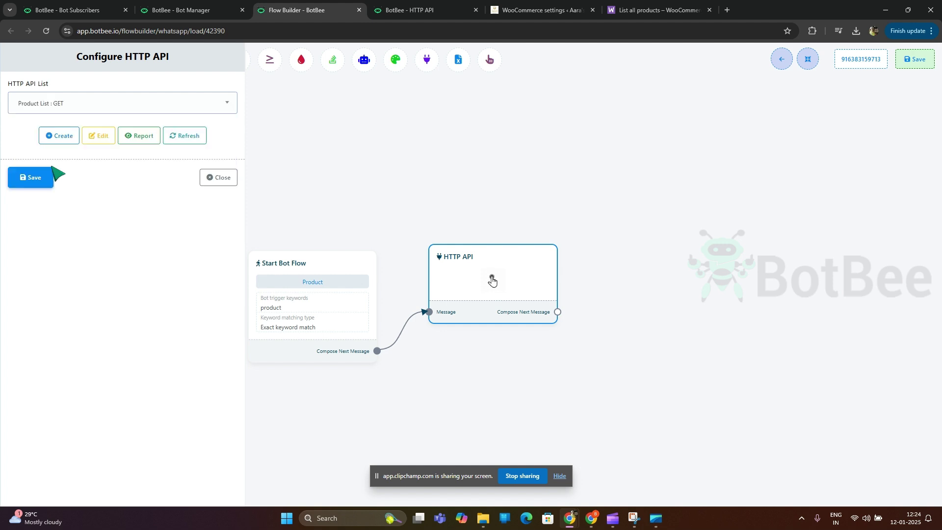
pyautogui.click(29, 179)
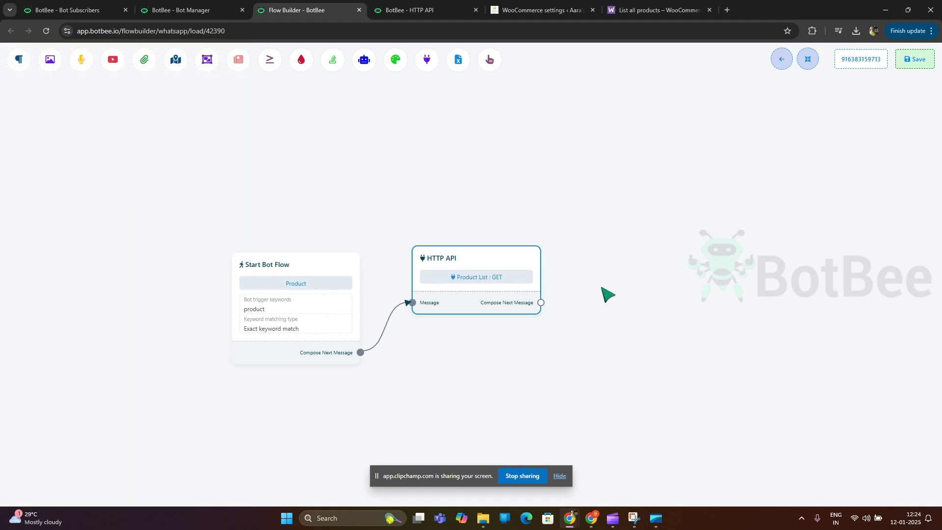
# Step: Attach an Interactive node after the HTTP API step with header and body 'Product Details'
pyautogui.moveTo(419, 309); pyautogui.dragTo(534, 315)
pyautogui.click(564, 290)
pyautogui.click(88, 149)
pyautogui.write('Product Details')
pyautogui.click(70, 223)
pyautogui.write('Product DEta')
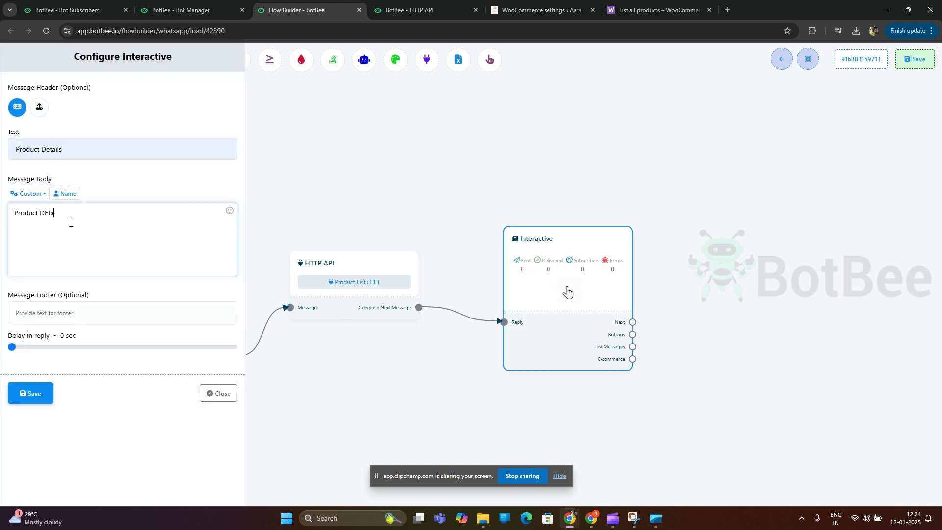
pyautogui.press('BackSpace')
pyautogui.press('BackSpace')
pyautogui.press('BackSpace')
pyautogui.write('etails')
pyautogui.click(31, 393)
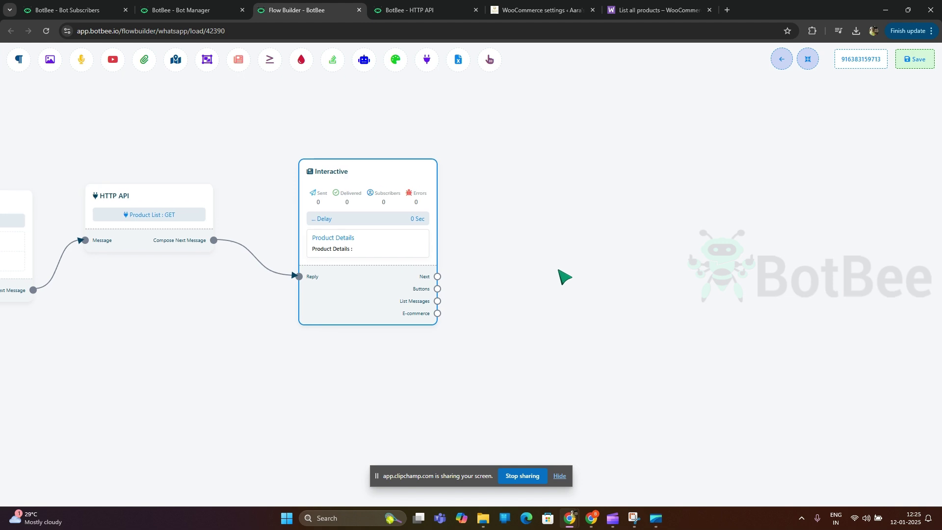
# Step: Attach a list message to the Interactive step with button name 'Choose Product'
pyautogui.moveTo(437, 300); pyautogui.dragTo(501, 243)
pyautogui.doubleClick(558, 283)
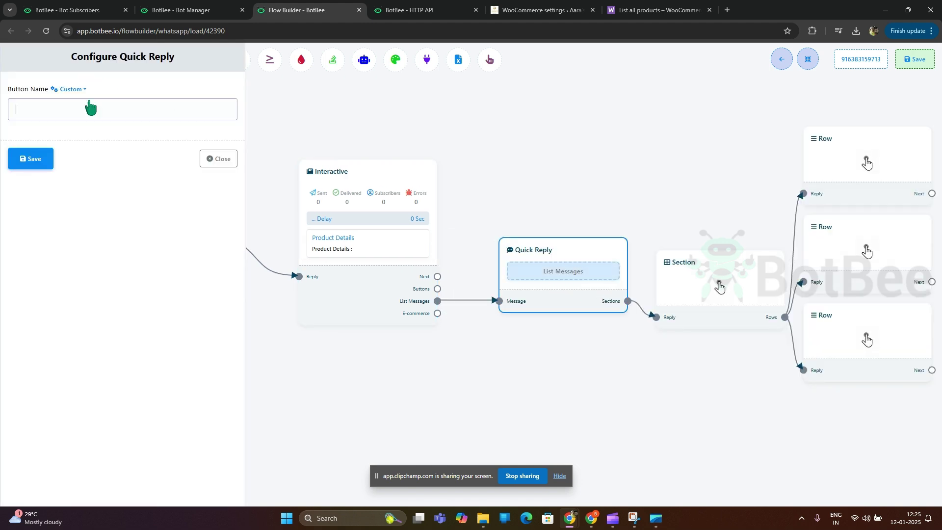
pyautogui.write('Choose Product')
pyautogui.hotkey('ctrl', 'a')
pyautogui.hotkey('ctrl', 'c')
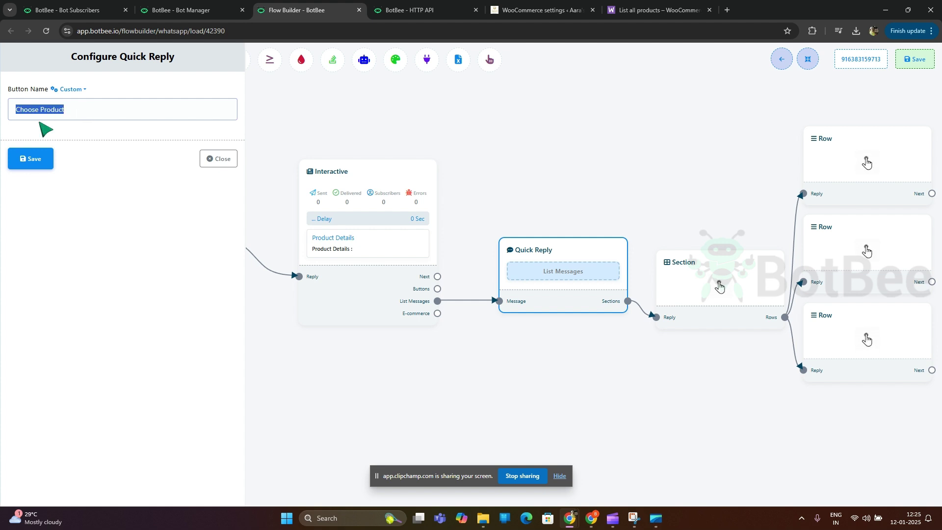
pyautogui.click(27, 157)
# Step: Set the list section title to 'Choose Product'
pyautogui.click(491, 258)
pyautogui.click(29, 103)
pyautogui.hotkey('ctrl', 'v')
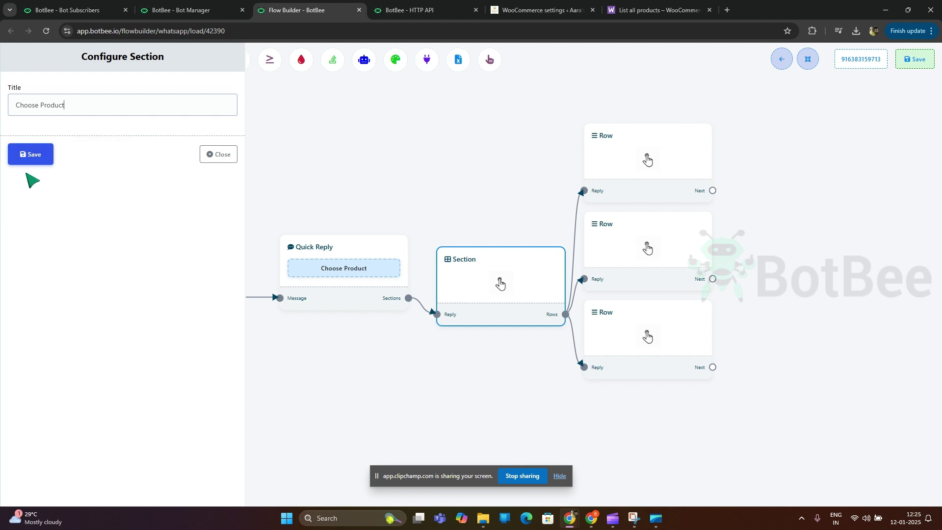
pyautogui.click(36, 156)
# Step: Delete the third and second Row nodes, leaving a single row
pyautogui.rightClick(639, 316)
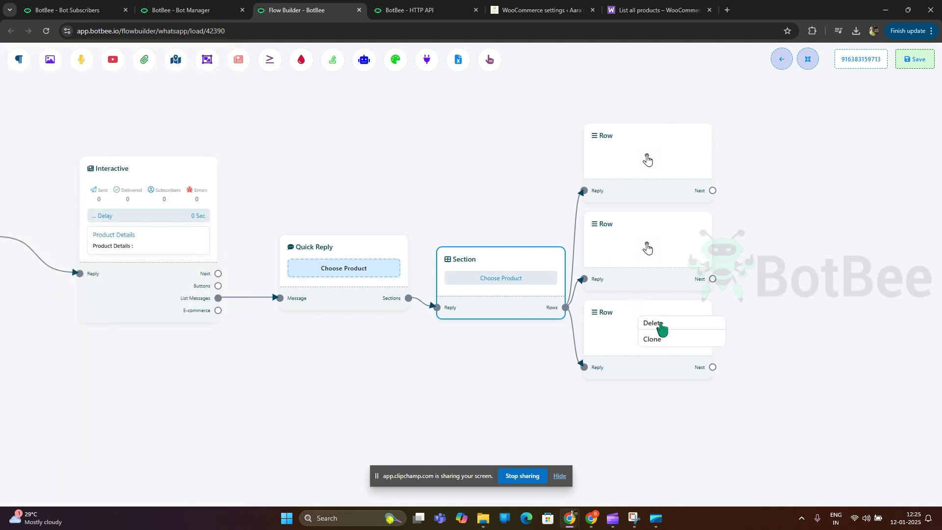
pyautogui.click(653, 324)
pyautogui.rightClick(640, 242)
pyautogui.click(653, 249)
# Step: Switch the remaining Row's generation method to Dynamic
pyautogui.click(550, 222)
pyautogui.click(80, 106)
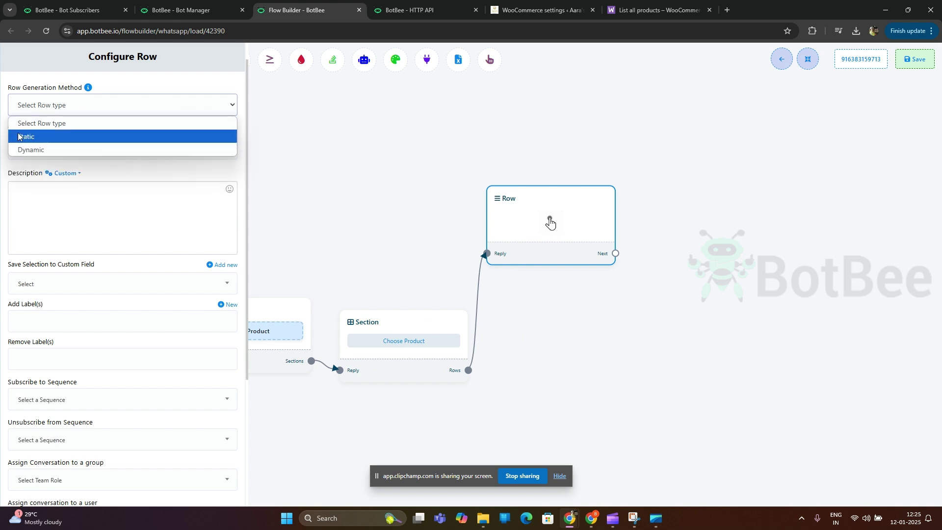
pyautogui.click(36, 151)
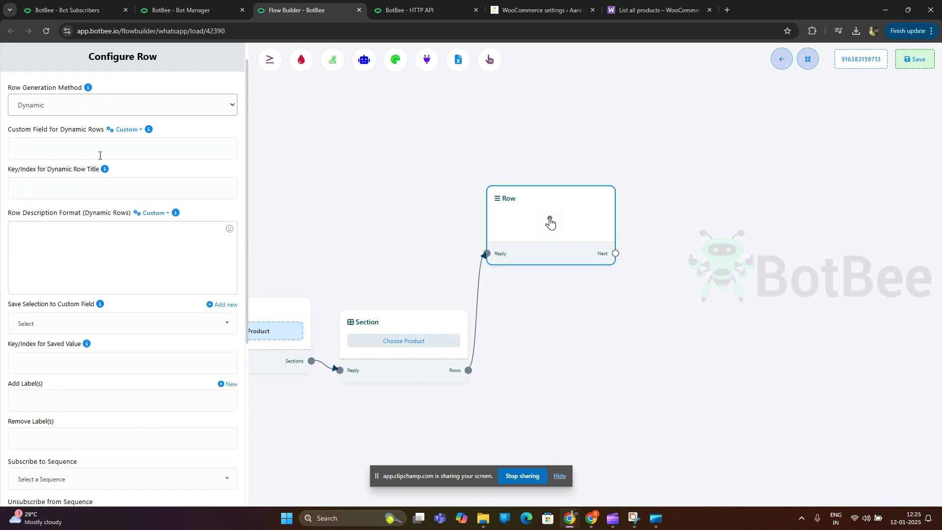
pyautogui.click(101, 150)
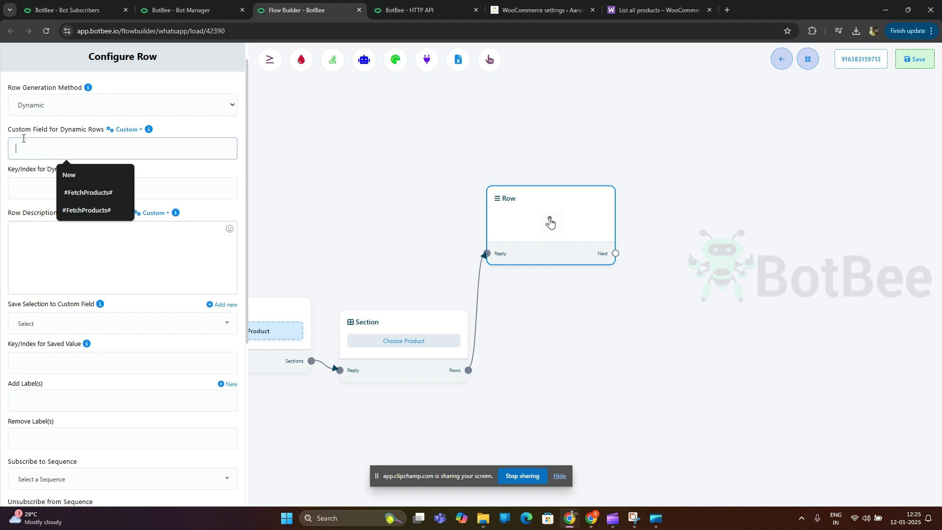
pyautogui.moveTo(8, 130); pyautogui.dragTo(114, 152)
# Step: Insert #productlist# as the Custom Field for Dynamic Rows
pyautogui.click(114, 152)
pyautogui.click(143, 129)
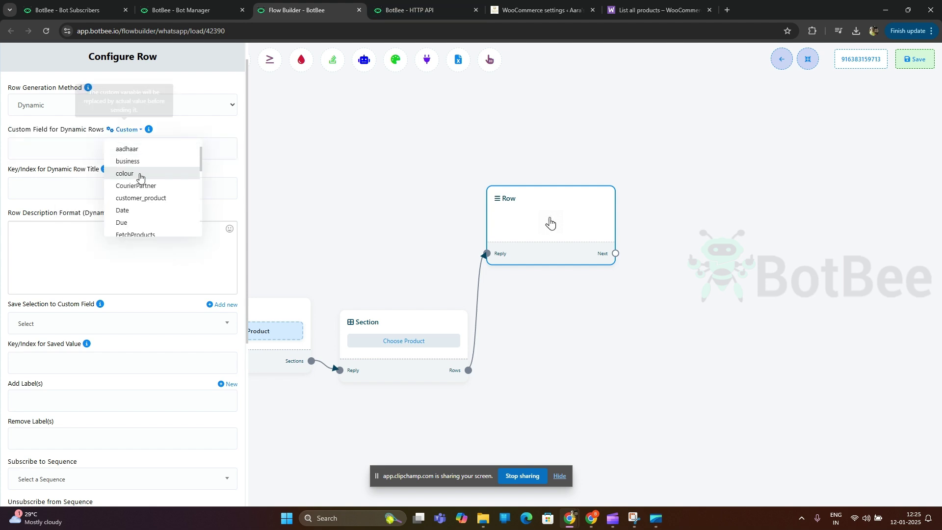
pyautogui.scroll(-2, 147, 189)
pyautogui.scroll(-2, 155, 190)
pyautogui.scroll(4, 156, 189)
pyautogui.scroll(-5, 157, 188)
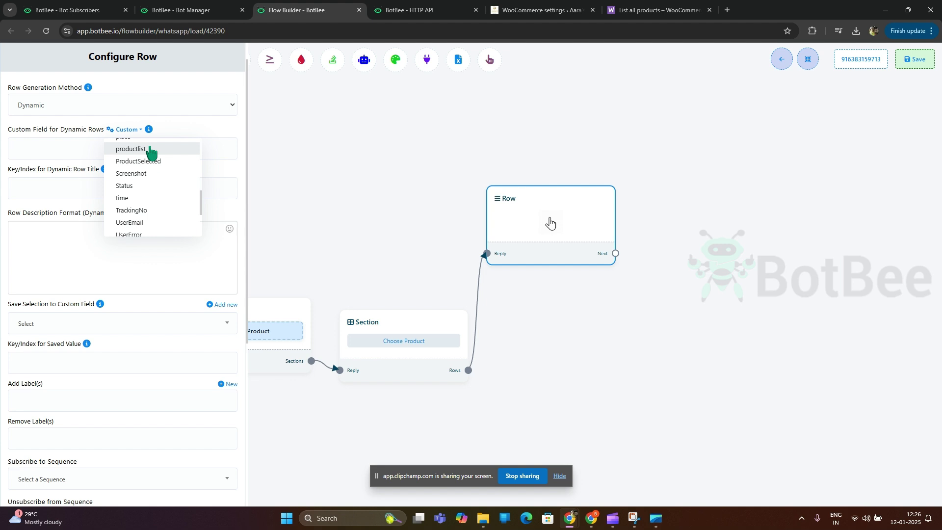
pyautogui.click(150, 148)
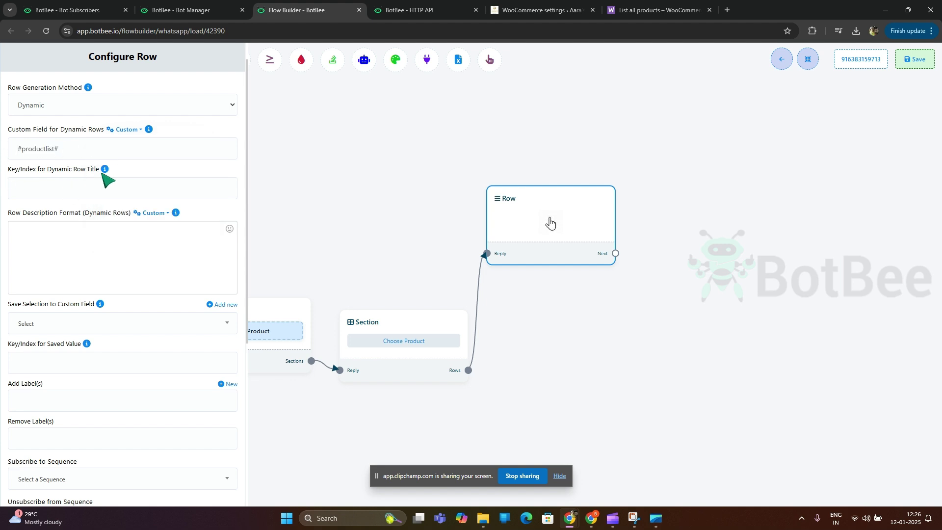
# Step: Check the row title key help and find the 'name' key in the API raw data
pyautogui.click(105, 169)
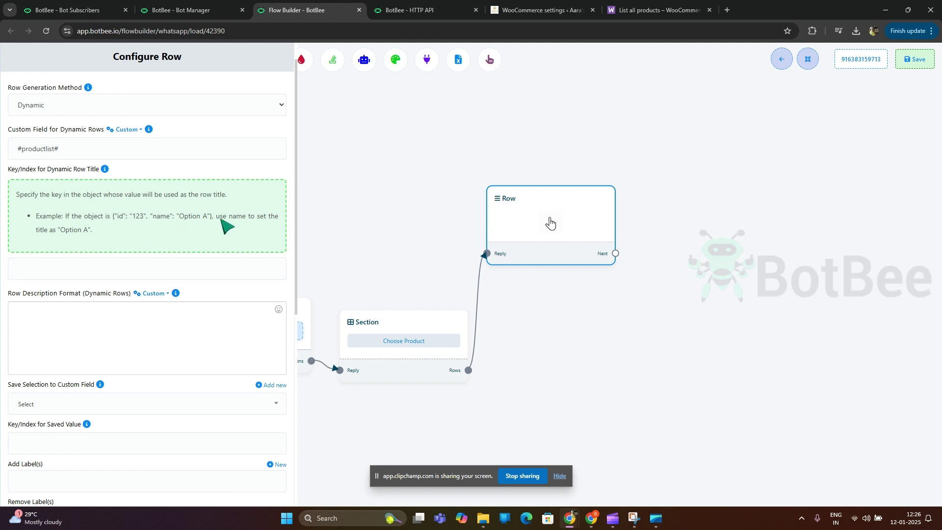
pyautogui.click(104, 169)
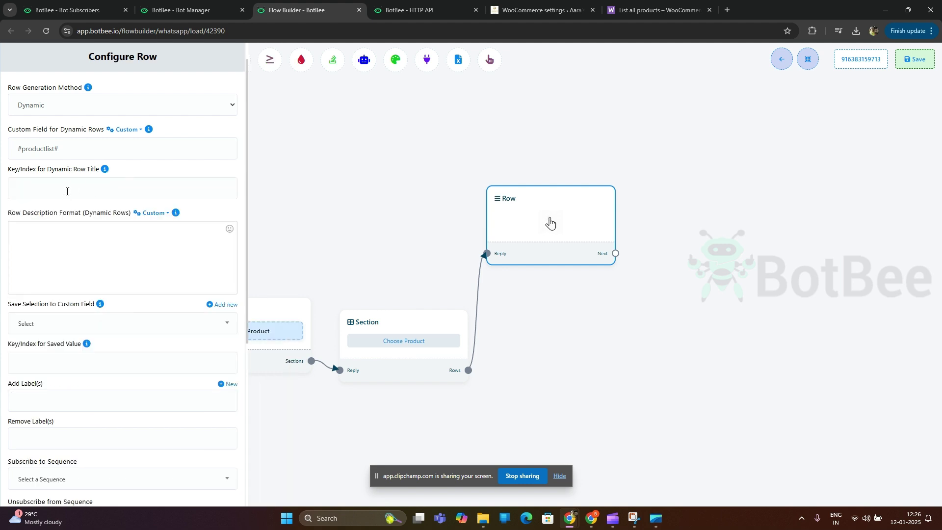
pyautogui.click(412, 10)
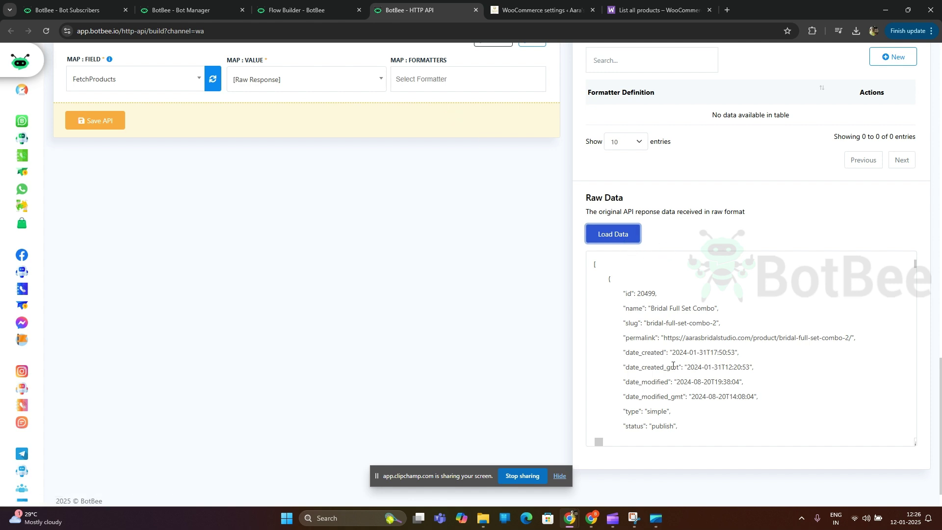
pyautogui.scroll(6, 680, 365)
pyautogui.scroll(-5, 676, 382)
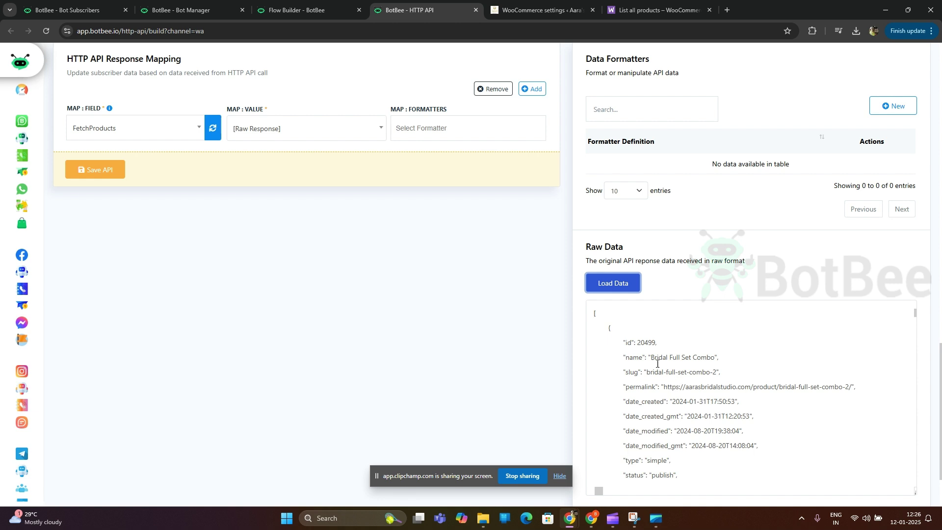
pyautogui.moveTo(626, 357); pyautogui.dragTo(643, 358)
pyautogui.hotkey('ctrl', 'c')
# Step: Set the row title key to 'name' and review the description placeholder help
pyautogui.click(324, 9)
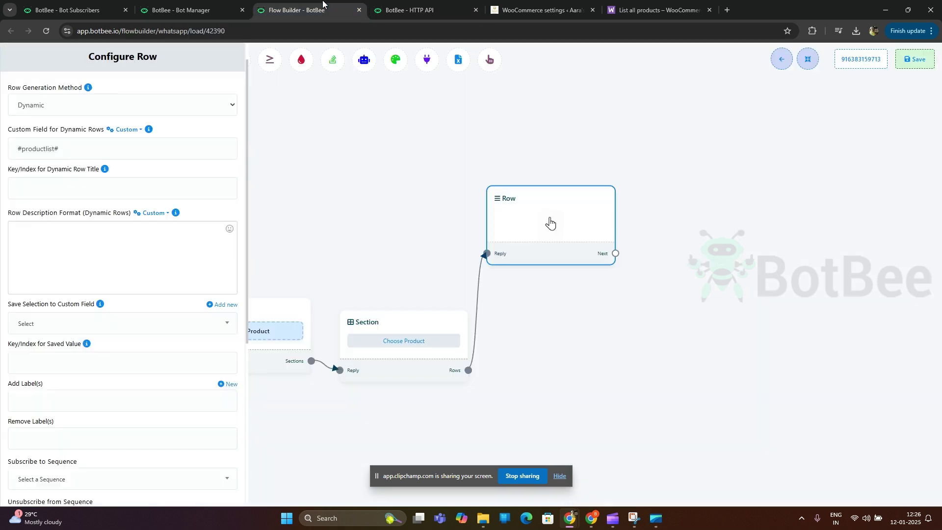
pyautogui.click(49, 187)
pyautogui.hotkey('ctrl', 'v')
pyautogui.click(81, 241)
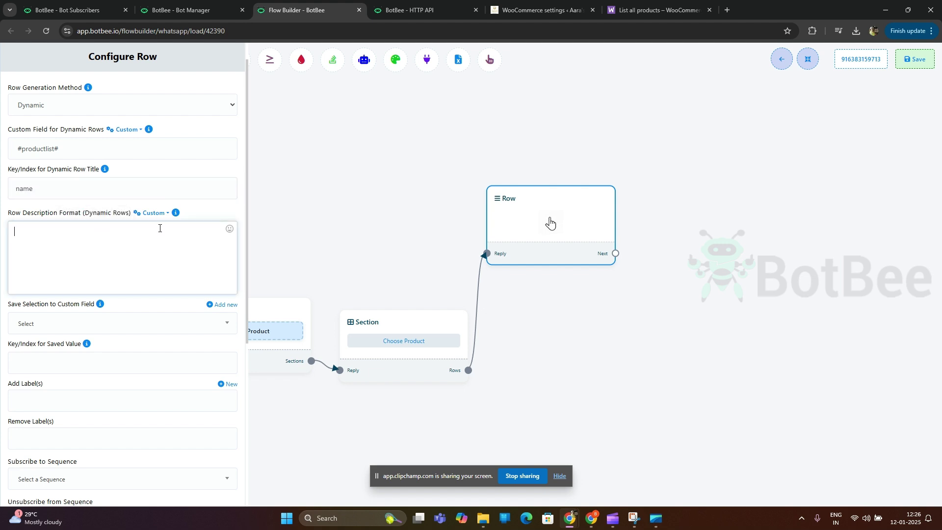
pyautogui.click(176, 213)
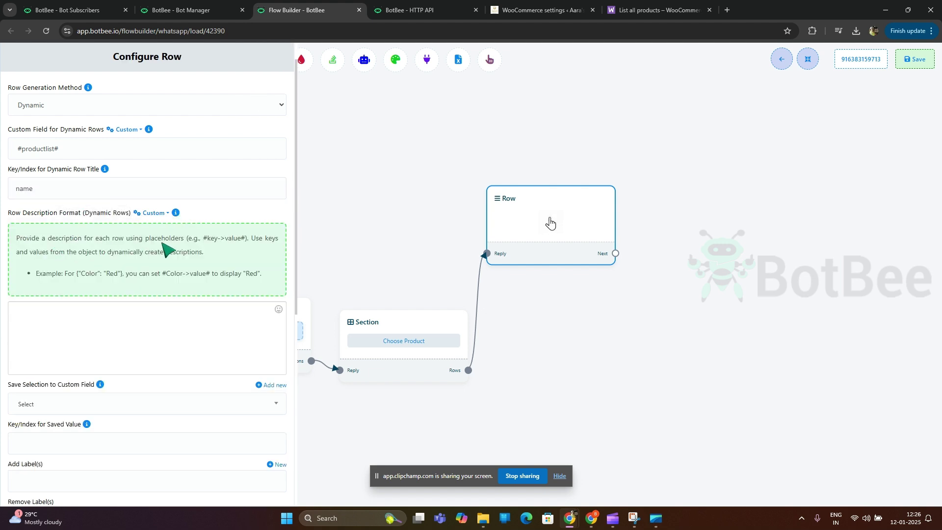
pyautogui.moveTo(203, 239); pyautogui.dragTo(241, 239)
pyautogui.click(248, 262)
# Step: Set the row description format to 'Price - #productlist->price#'
pyautogui.moveTo(74, 155); pyautogui.dragTo(11, 150)
pyautogui.hotkey('ctrl', 'c')
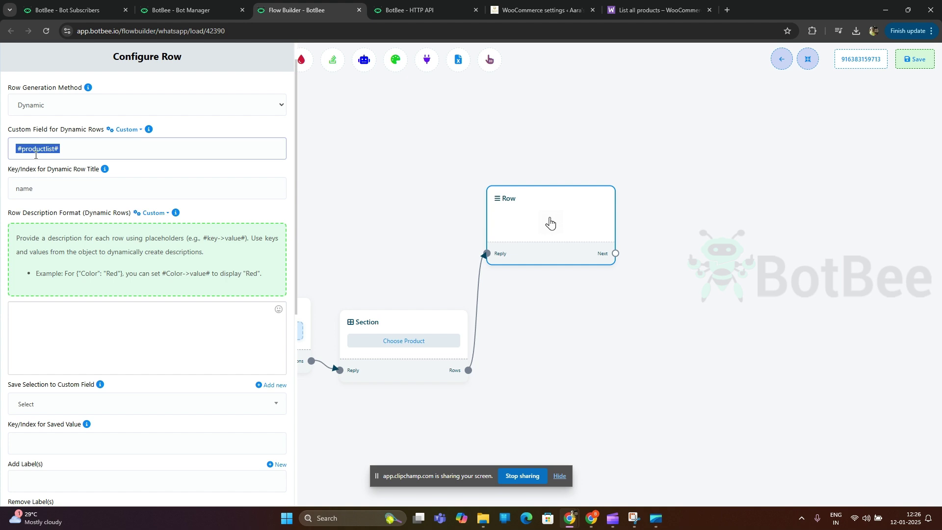
pyautogui.click(70, 319)
pyautogui.hotkey('ctrl', 'v')
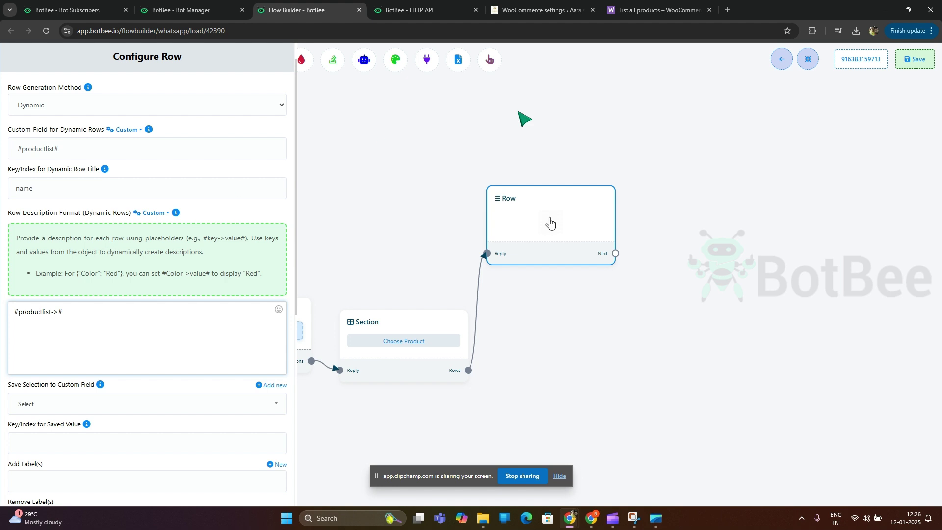
pyautogui.click(438, 6)
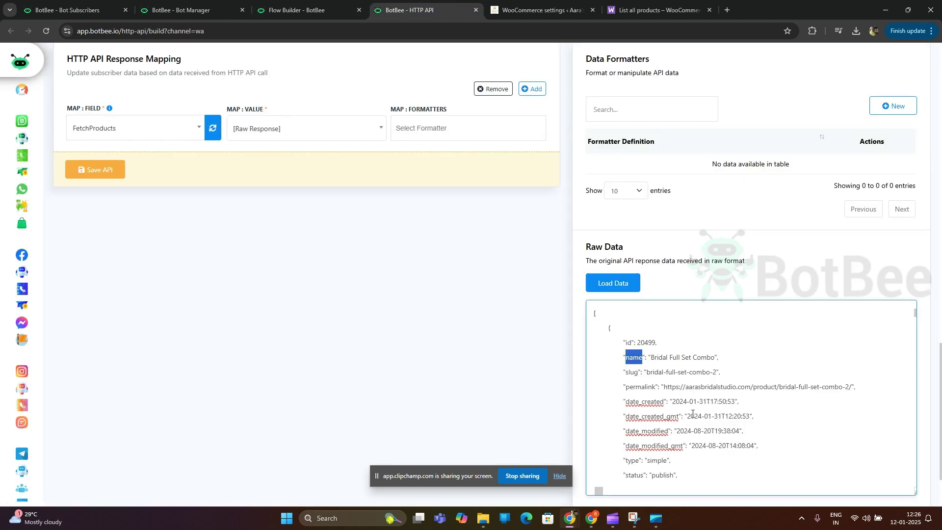
pyautogui.scroll(-3, 680, 408)
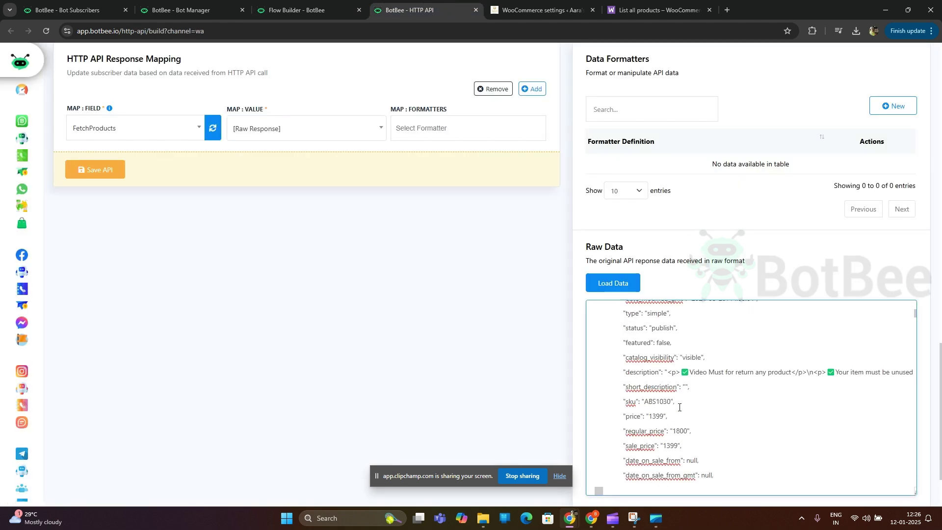
pyautogui.scroll(-1, 727, 415)
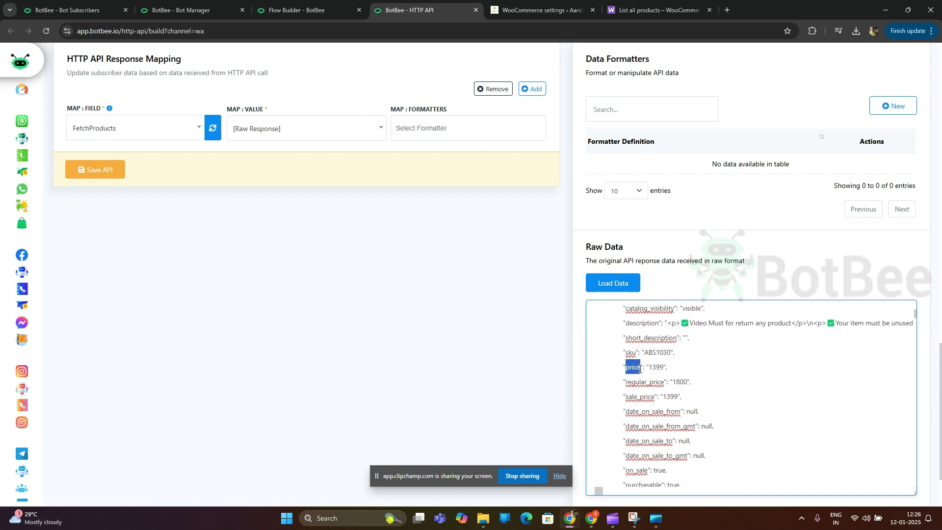
pyautogui.click(296, 10)
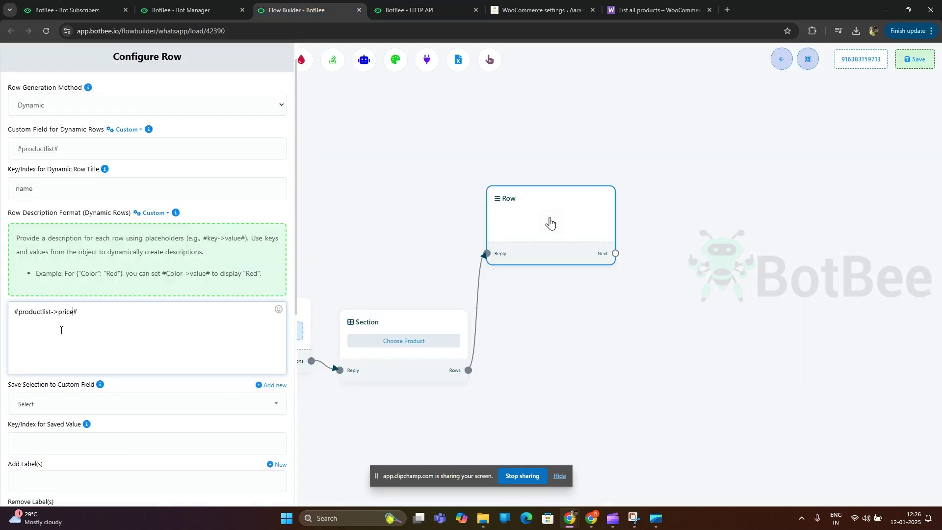
pyautogui.write('Price -')
pyautogui.scroll(-2, 66, 313)
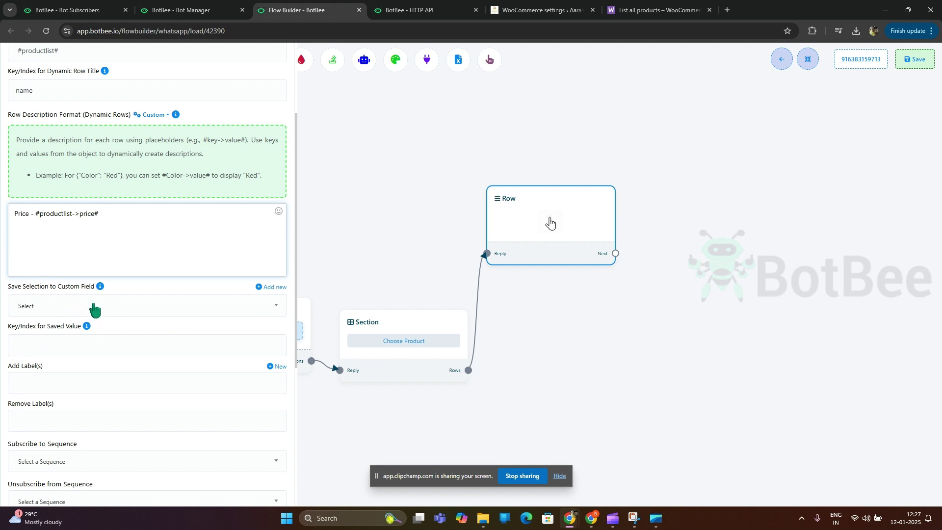
# Step: Save the row selection to the customer_product custom field
pyautogui.click(92, 307)
pyautogui.write('xuas')
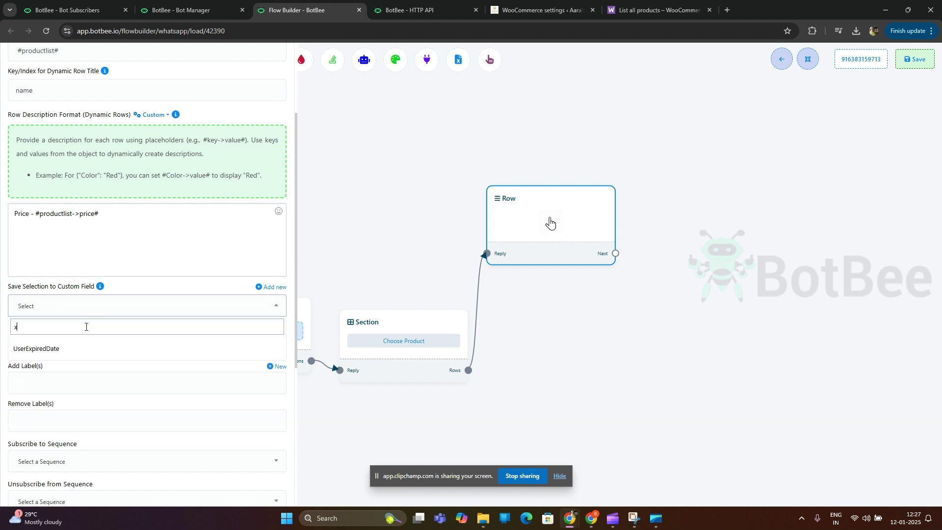
pyautogui.press('BackSpace')
pyautogui.press('BackSpace')
pyautogui.press('BackSpace')
pyautogui.press('BackSpace')
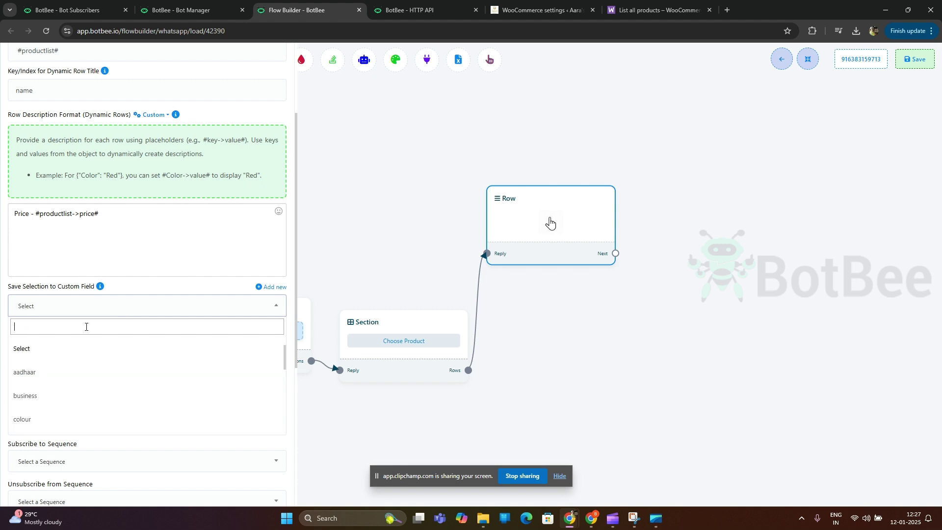
pyautogui.write('cus')
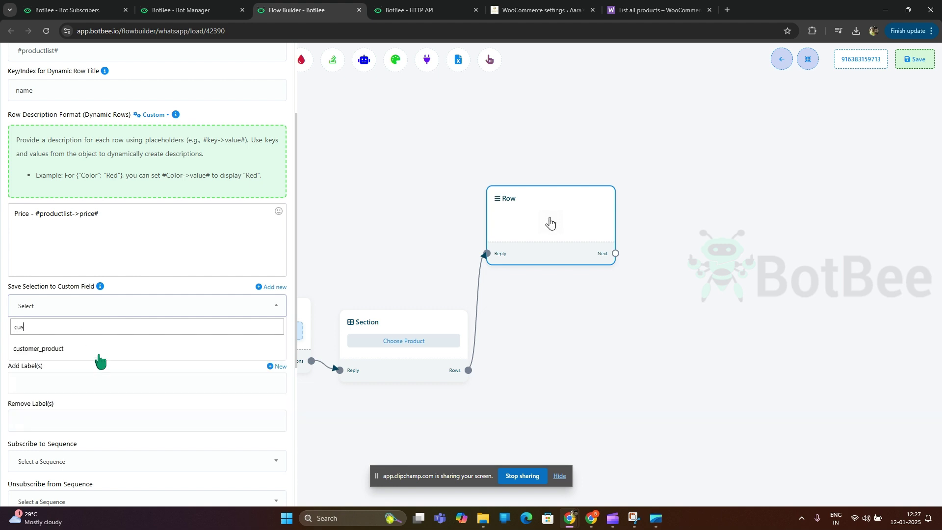
pyautogui.click(100, 352)
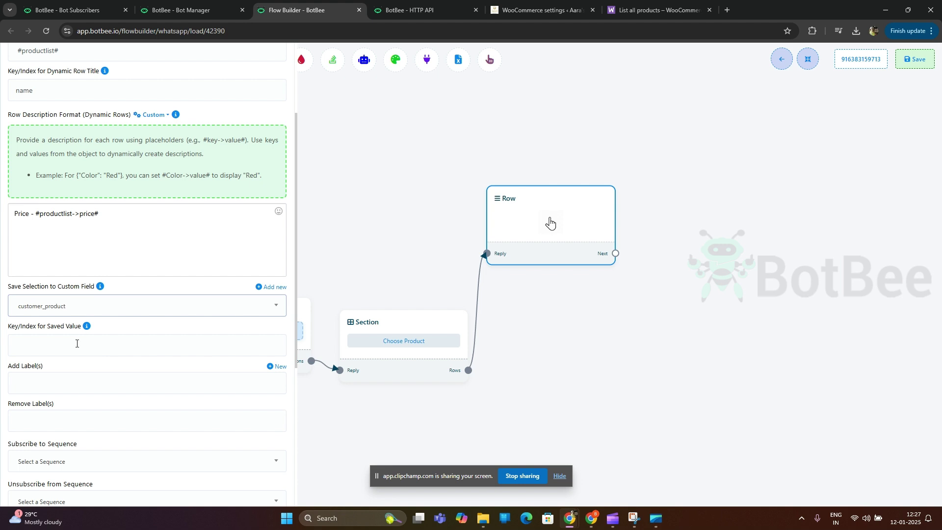
# Step: Use permalink as the saved value key, save the Row, and connect a new step after it
pyautogui.click(122, 353)
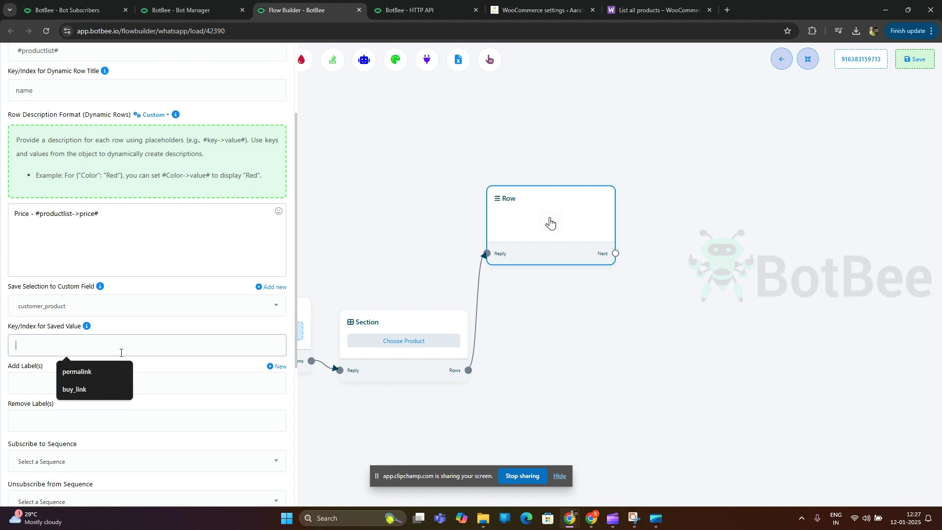
pyautogui.hotkey('ctrl', 'Tab')
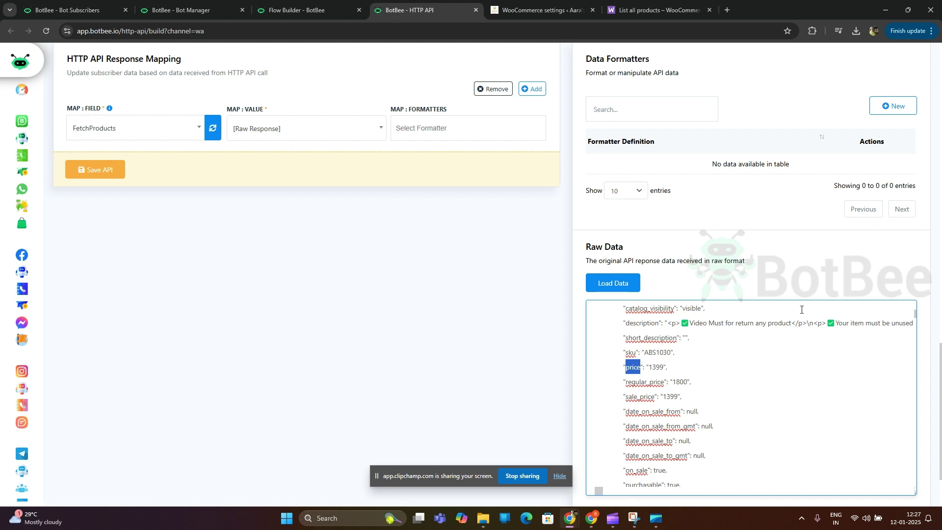
pyautogui.scroll(3, 678, 426)
pyautogui.doubleClick(637, 340)
pyautogui.hotkey('ctrl', 'c')
pyautogui.hotkey('ctrl', 'shift', 'Tab')
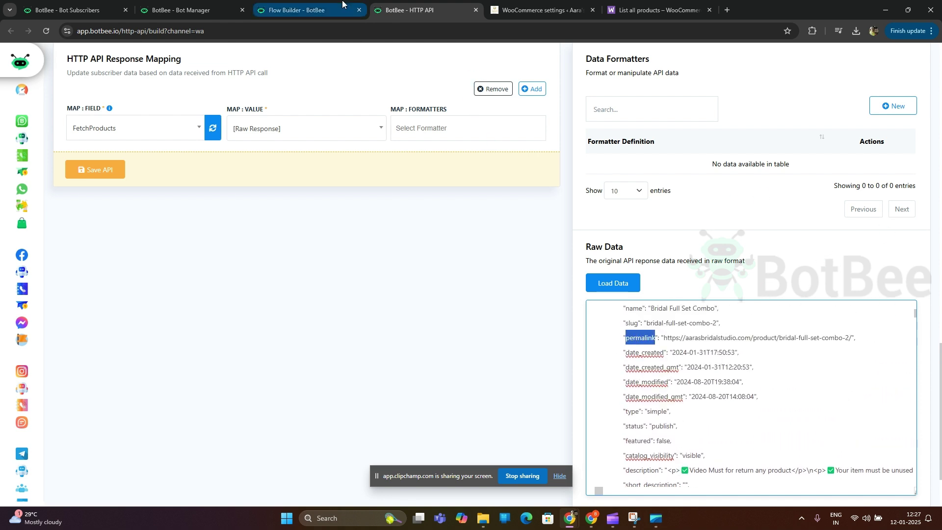
pyautogui.hotkey('ctrl', 'v')
pyautogui.scroll(-5, 157, 400)
pyautogui.click(22, 489)
pyautogui.moveTo(721, 358); pyautogui.dragTo(460, 352)
pyautogui.moveTo(354, 265); pyautogui.dragTo(520, 193)
# Step: Add a Text step after the Row and type 'Thanks for Choosing'
pyautogui.click(541, 195)
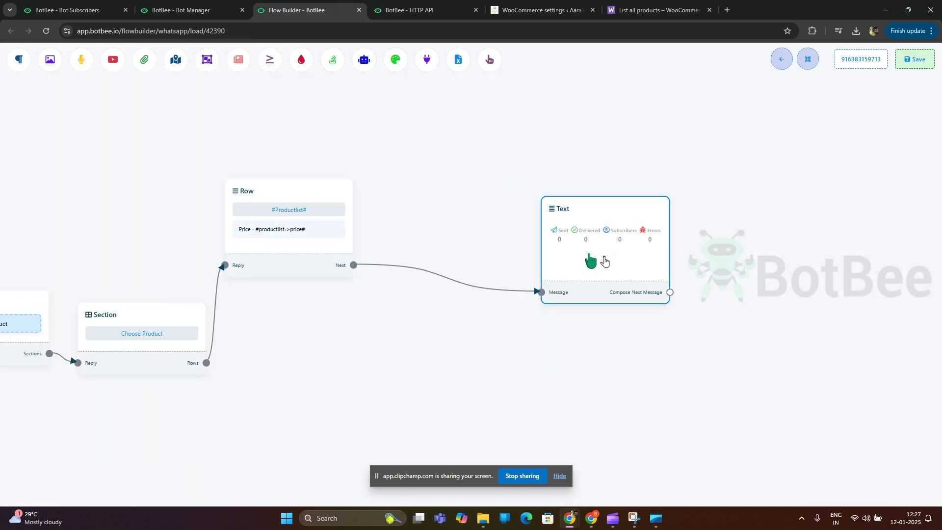
pyautogui.click(604, 260)
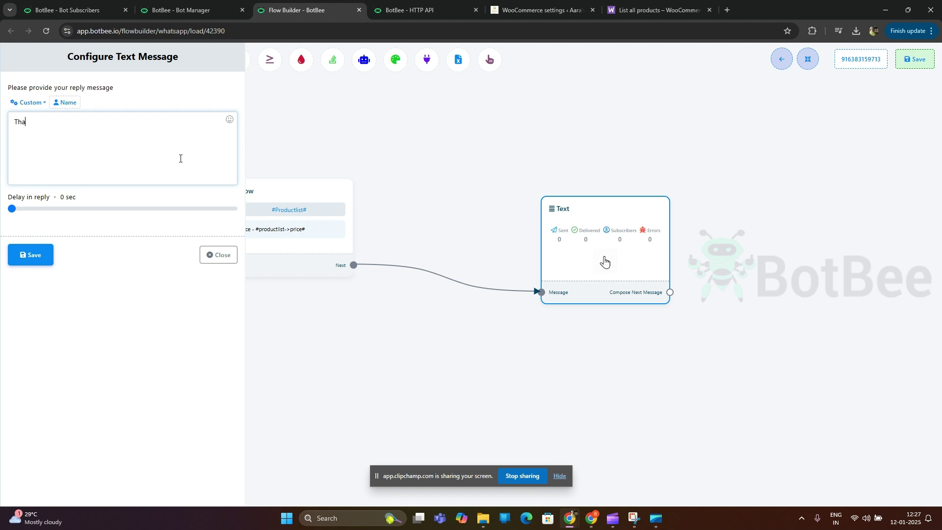
pyautogui.write('Thanks for Choosing')
# Step: Insert #customer_product# into the reply, then save the step and the flow
pyautogui.click(30, 102)
pyautogui.scroll(-2, 61, 154)
pyautogui.scroll(-2, 73, 158)
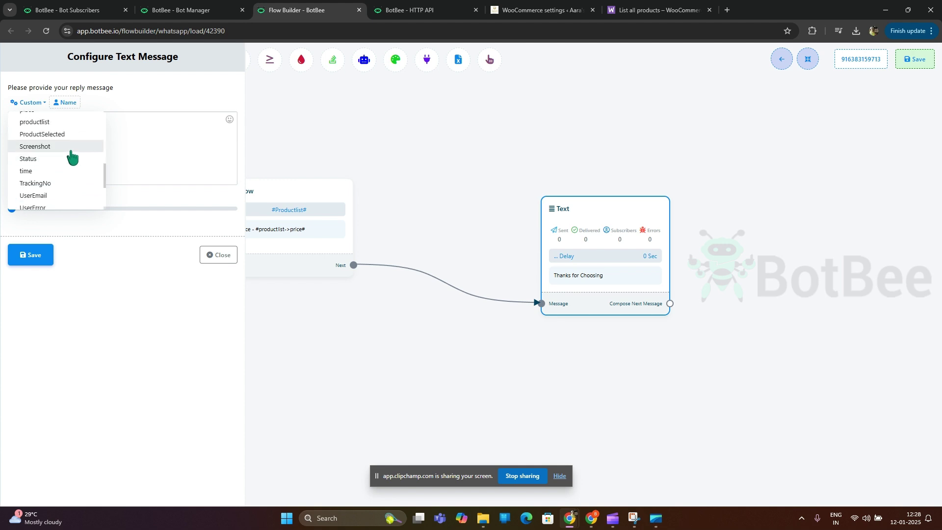
pyautogui.scroll(-1, 73, 157)
pyautogui.scroll(5, 73, 157)
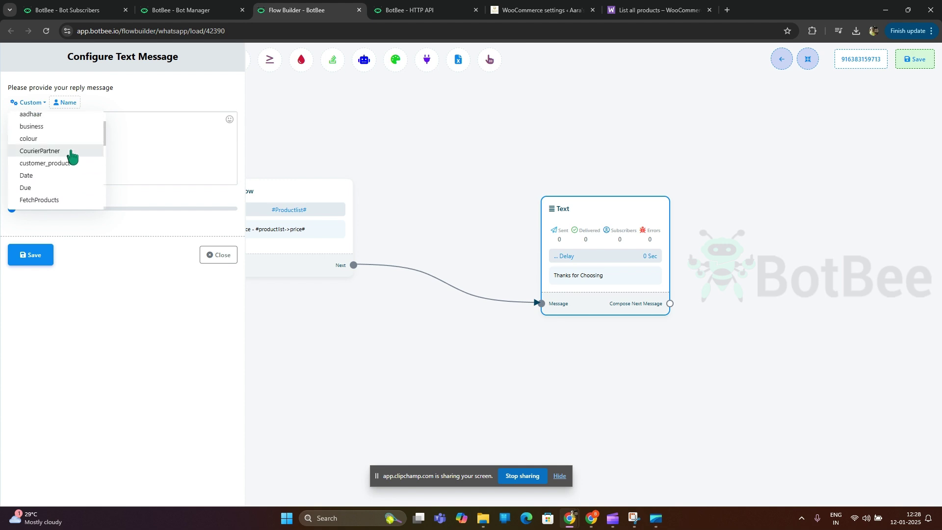
pyautogui.click(69, 163)
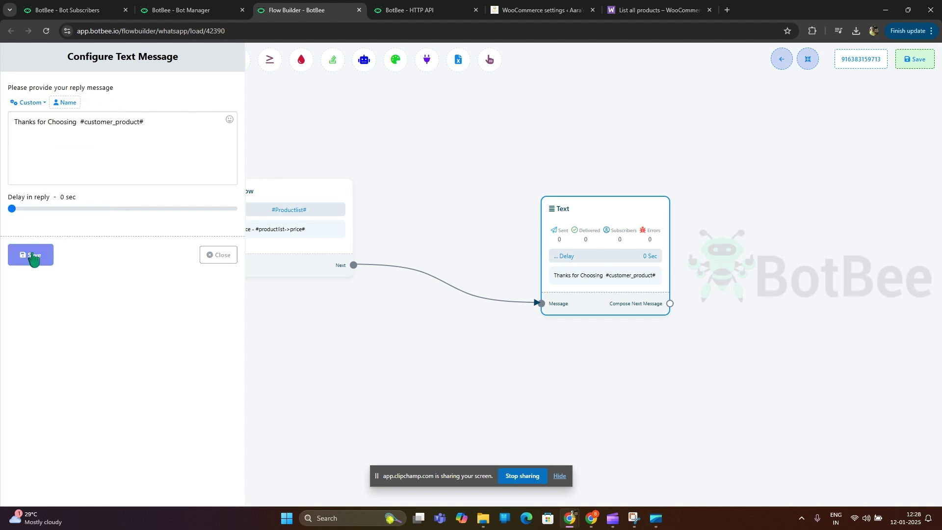
pyautogui.click(41, 250)
pyautogui.click(912, 63)
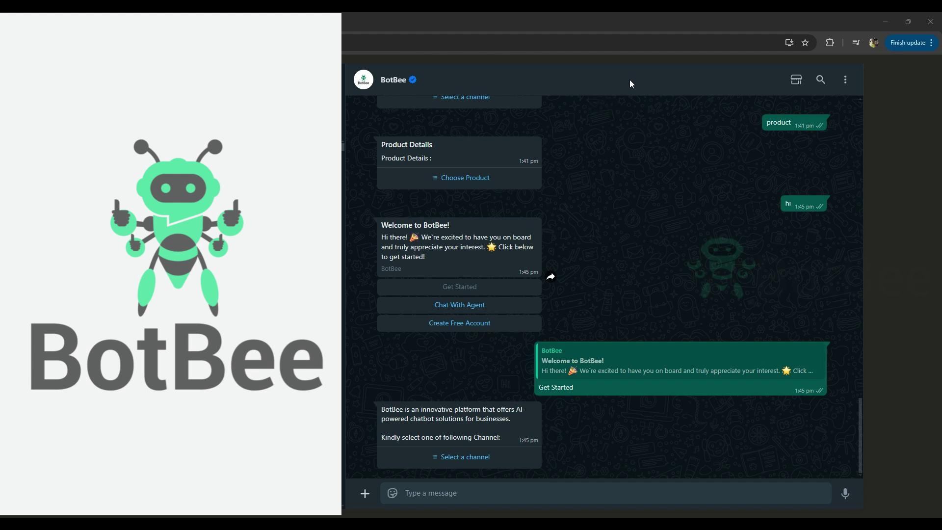
# Step: Send 'product' to the bot, choose Bridal Full Set Comb, and check the link reply
pyautogui.click(510, 494)
pyautogui.write('product')
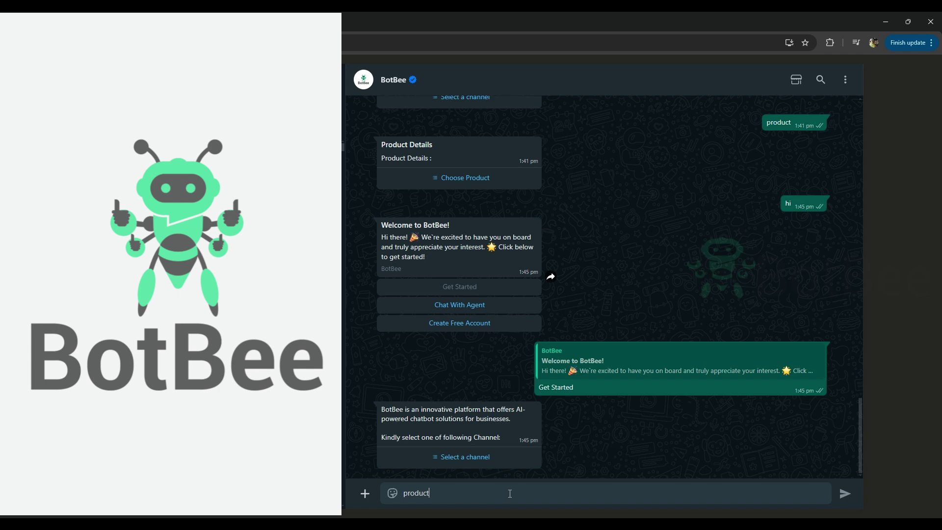
pyautogui.press('Return')
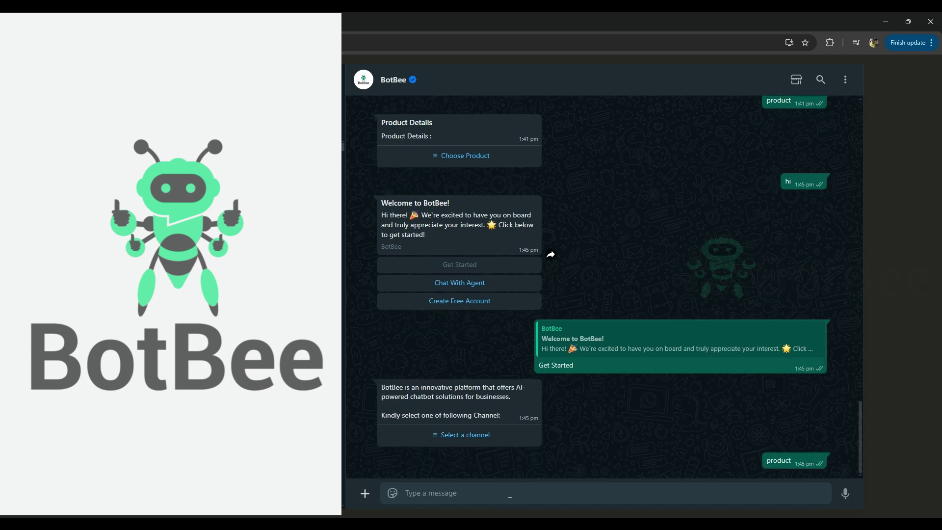
pyautogui.click(458, 457)
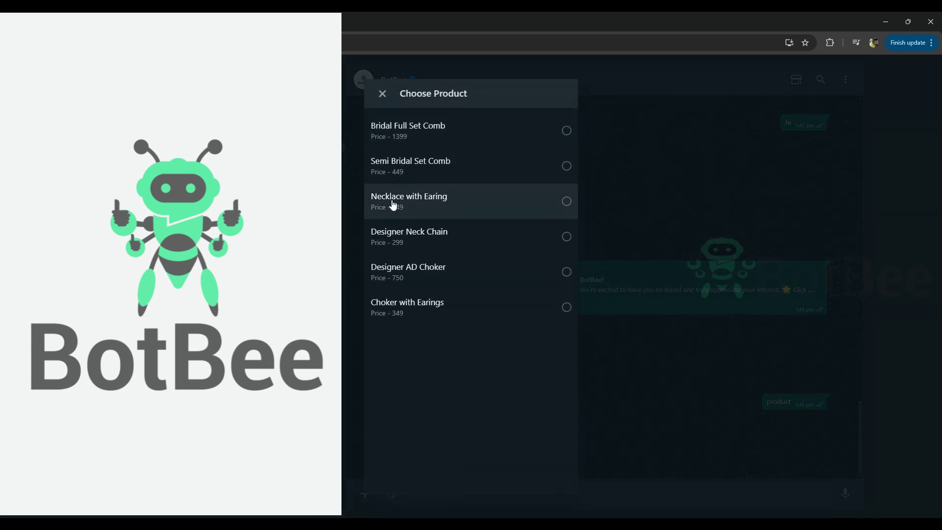
pyautogui.click(414, 214)
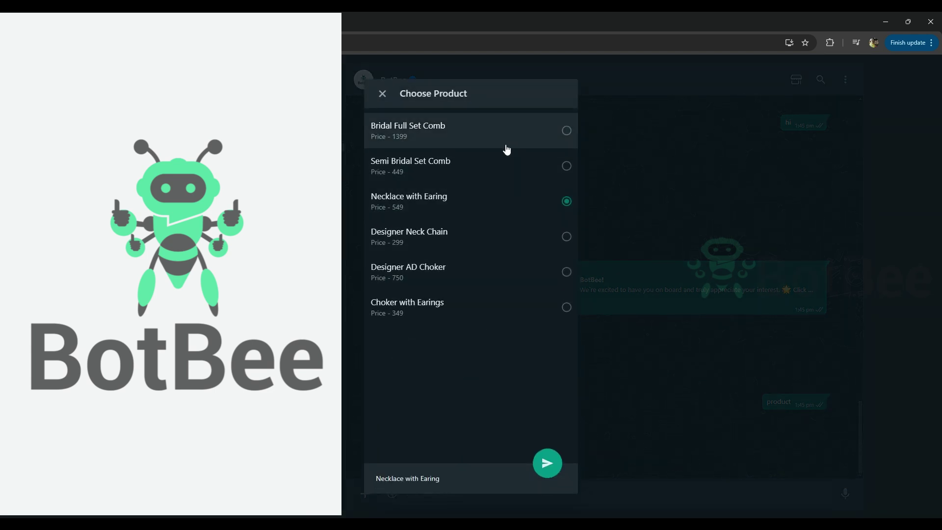
pyautogui.click(551, 137)
pyautogui.click(540, 474)
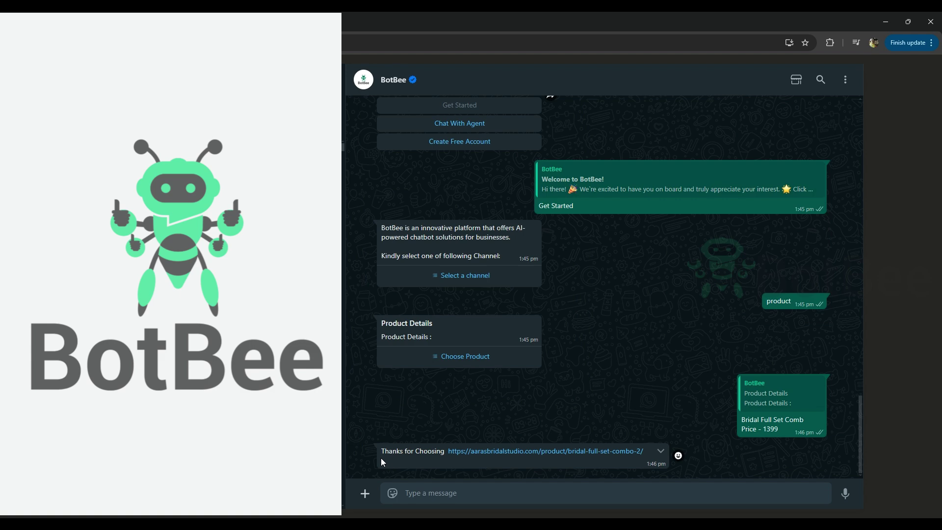
pyautogui.moveTo(372, 457); pyautogui.dragTo(668, 457)
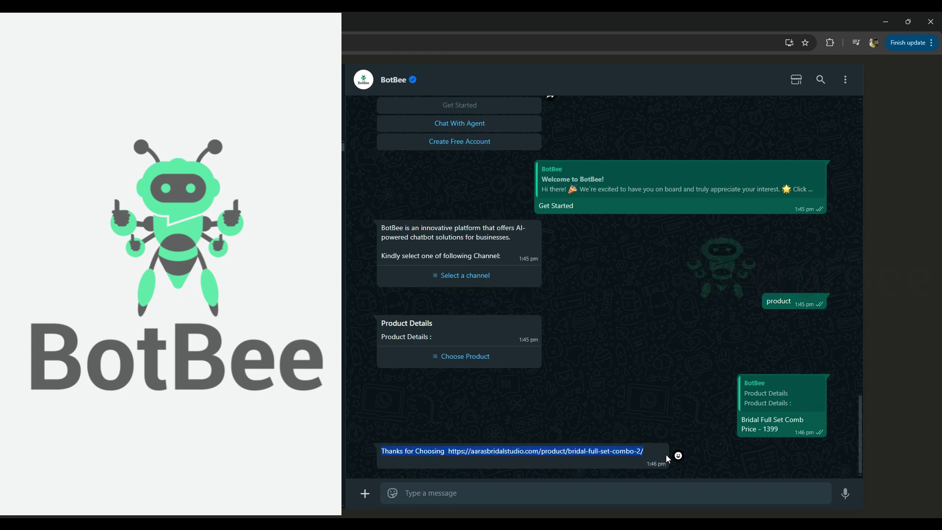
pyautogui.click(593, 468)
# Step: Choose and send Choker with Earings from the product list
pyautogui.click(456, 349)
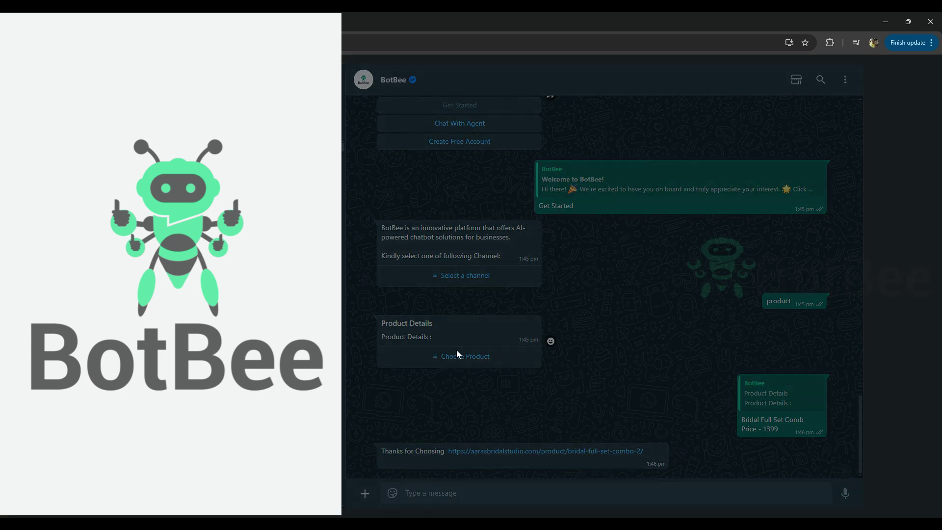
pyautogui.click(496, 318)
pyautogui.click(546, 464)
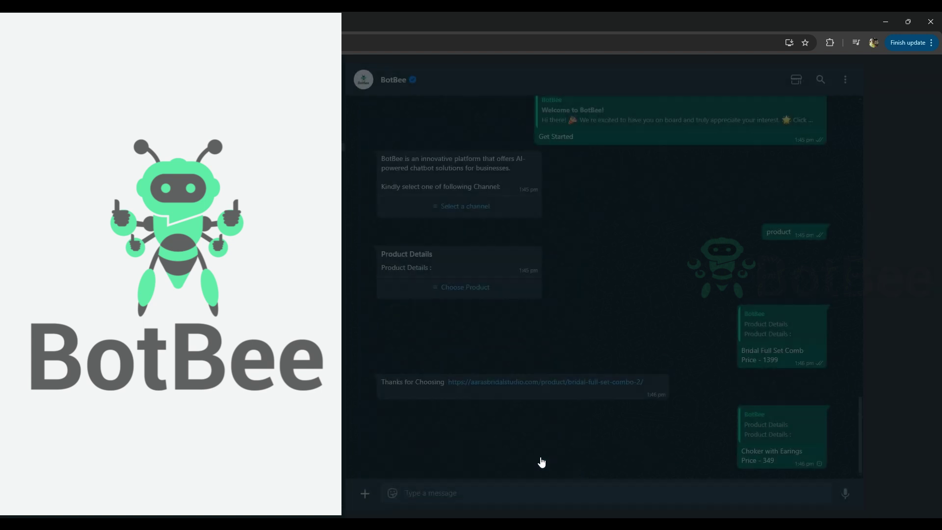